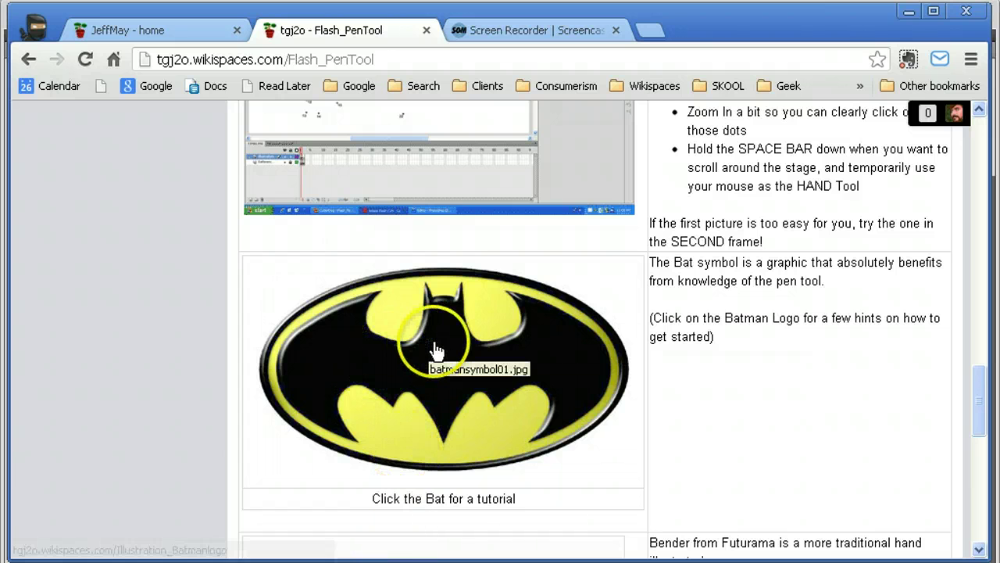
# Copy the Batman logo image from the web page and paste it onto the stage in Flash.
pyautogui.rightClick(397, 368)
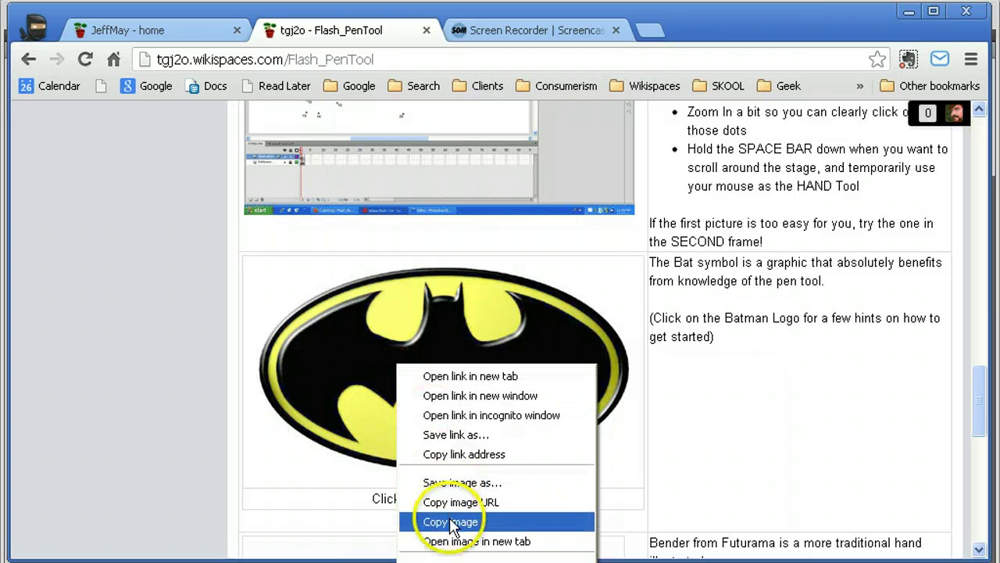
pyautogui.click(451, 522)
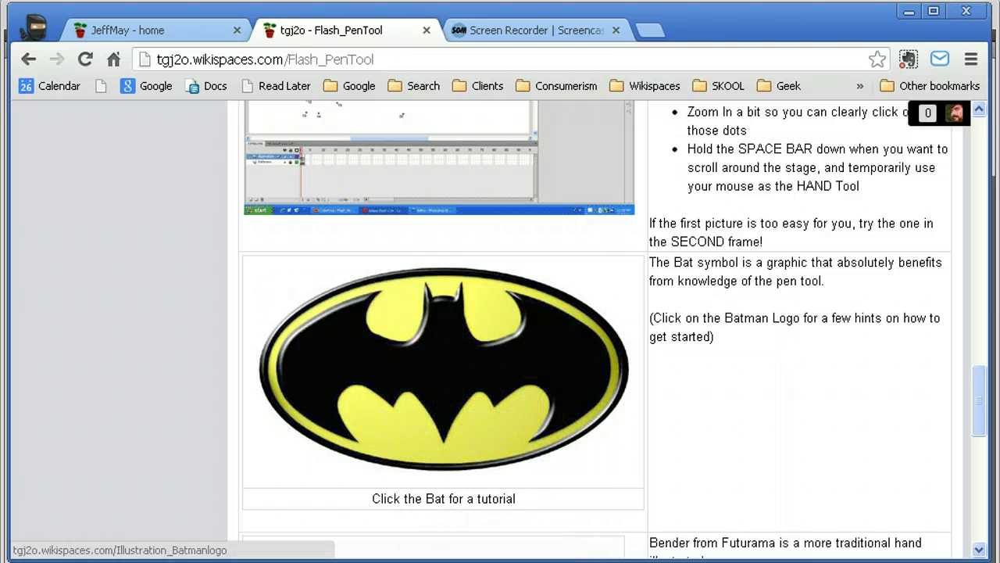
pyautogui.hotkey('alt', 'Tab')
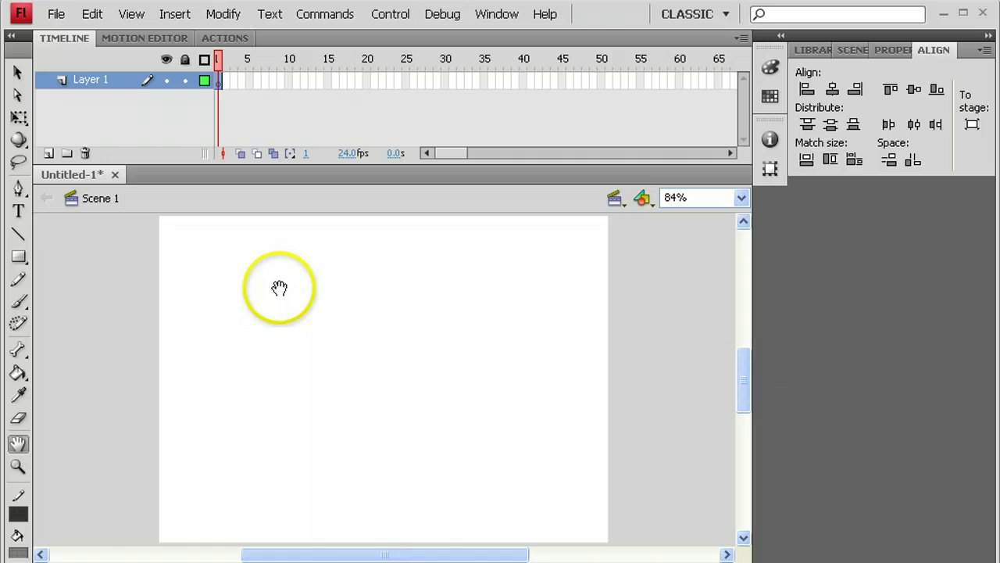
pyautogui.rightClick(279, 287)
pyautogui.click(309, 331)
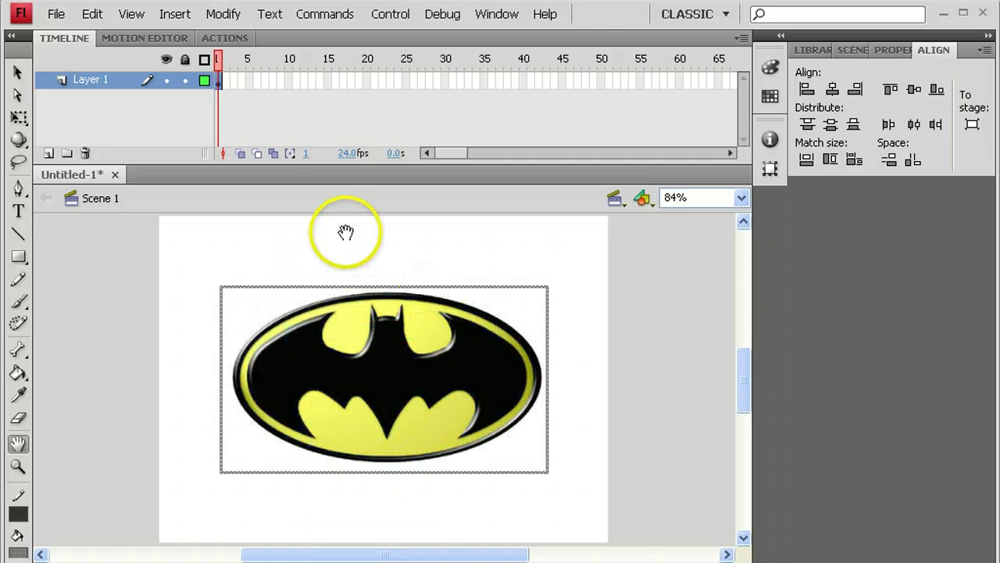
# Rename the layer holding the logo image to Reference and lock it.
pyautogui.doubleClick(94, 82)
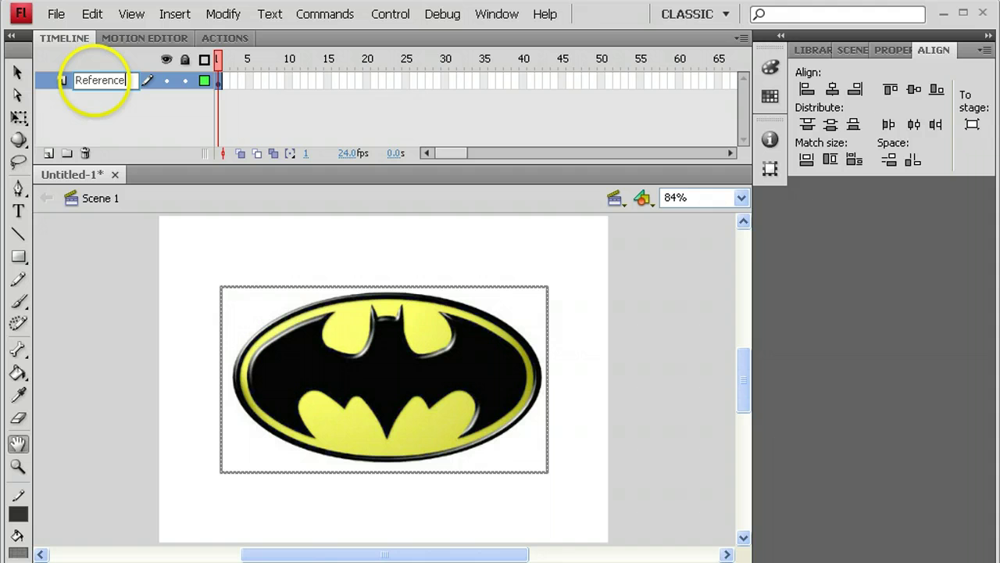
pyautogui.press('Return')
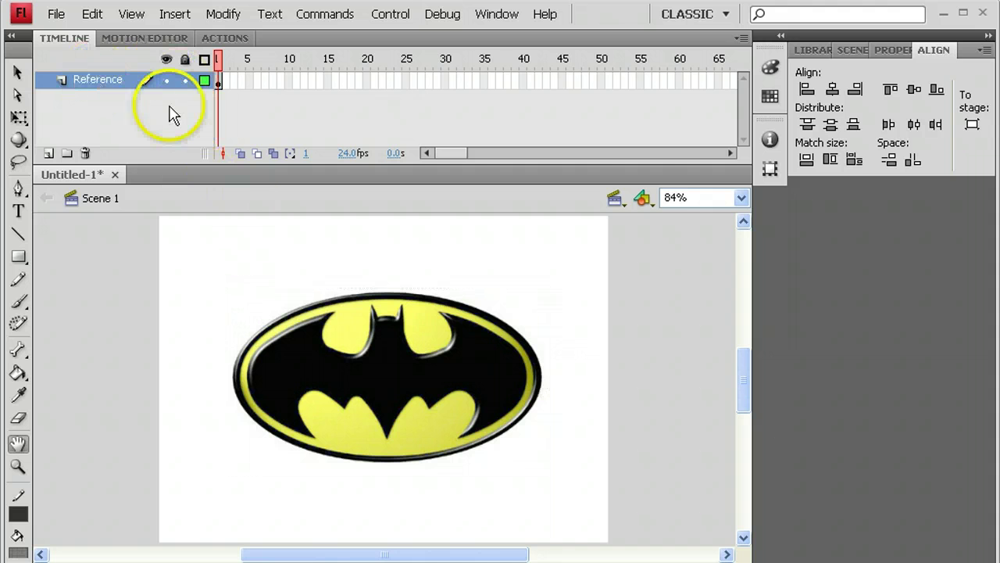
pyautogui.click(184, 80)
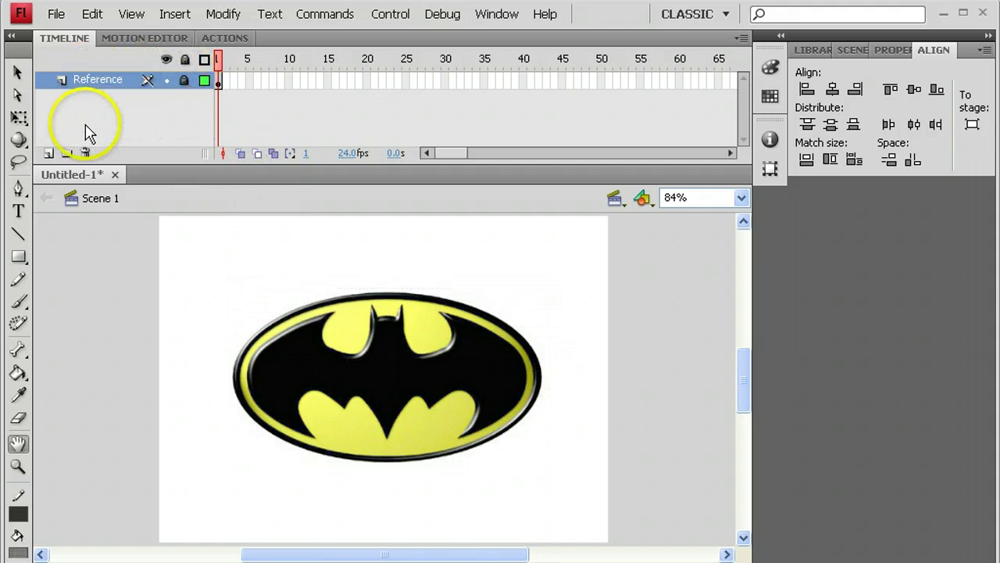
# Add a new layer above Reference and name it Bat.
pyautogui.click(49, 153)
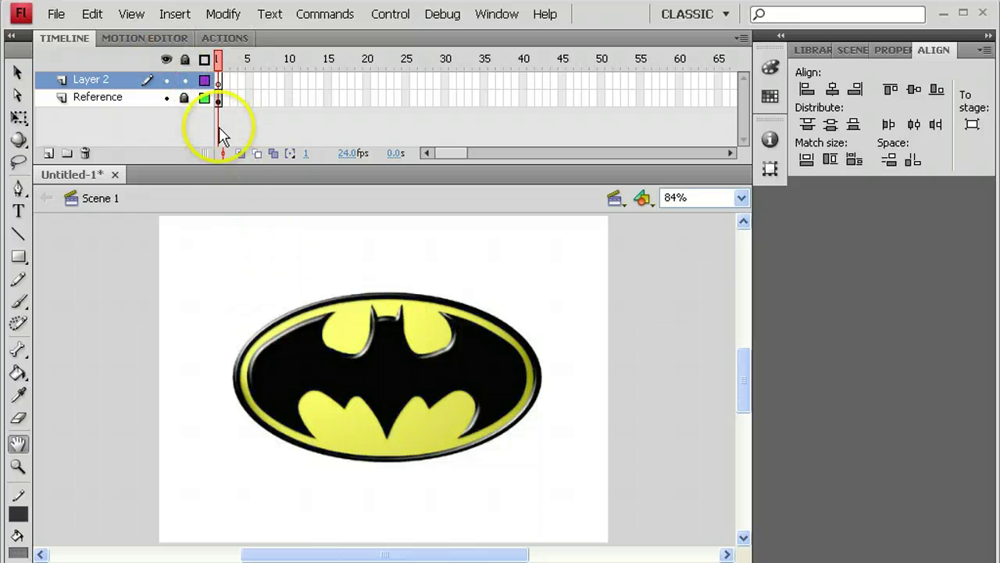
pyautogui.hotkey('ctrl', '=')
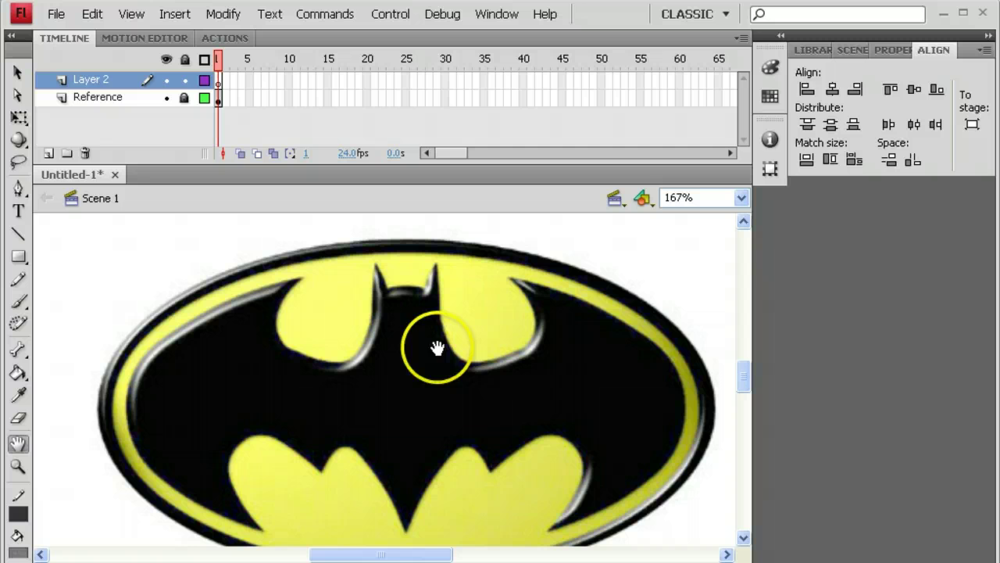
pyautogui.click(25, 187)
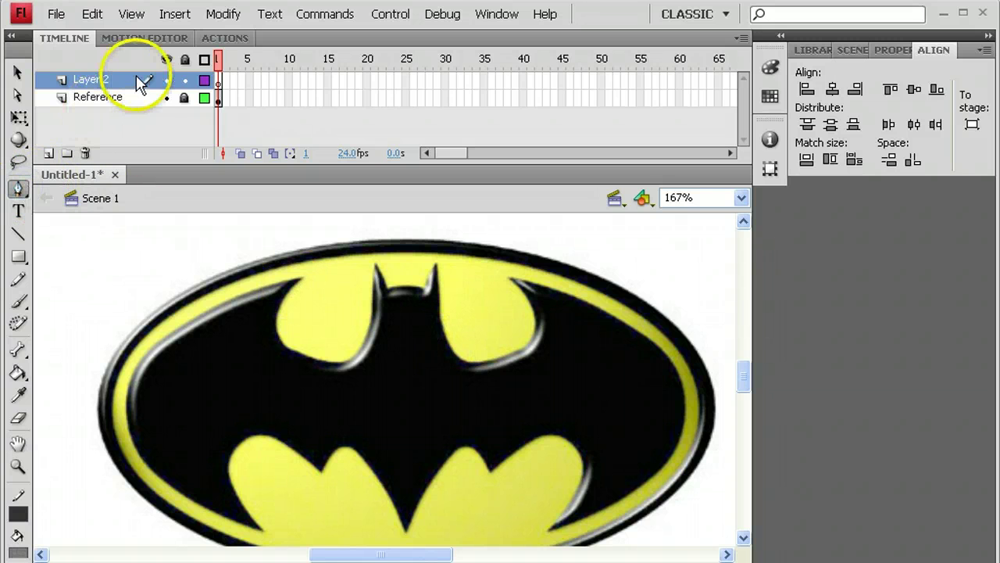
pyautogui.click(76, 85)
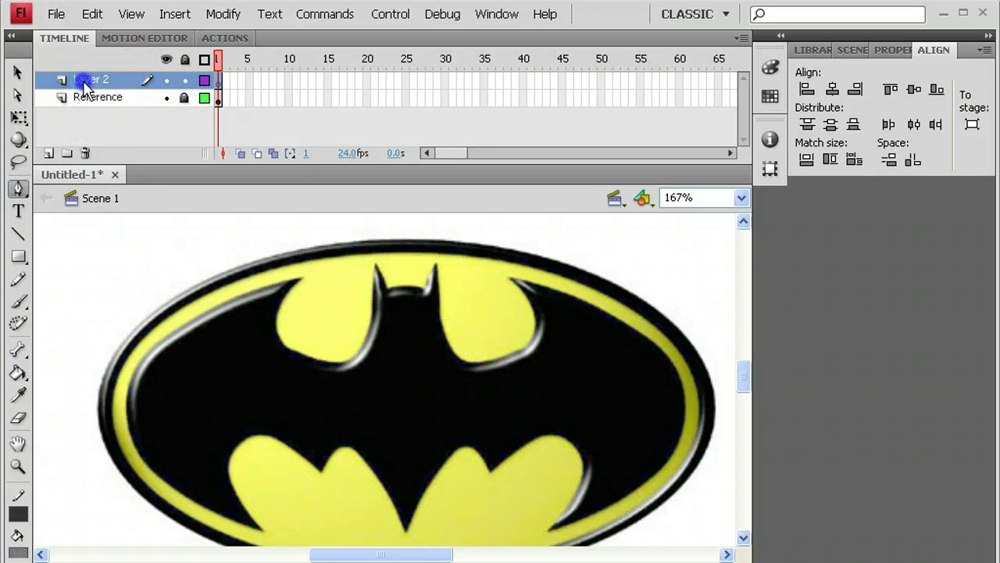
pyautogui.doubleClick(83, 81)
pyautogui.write('Bat')
pyautogui.press('Return')
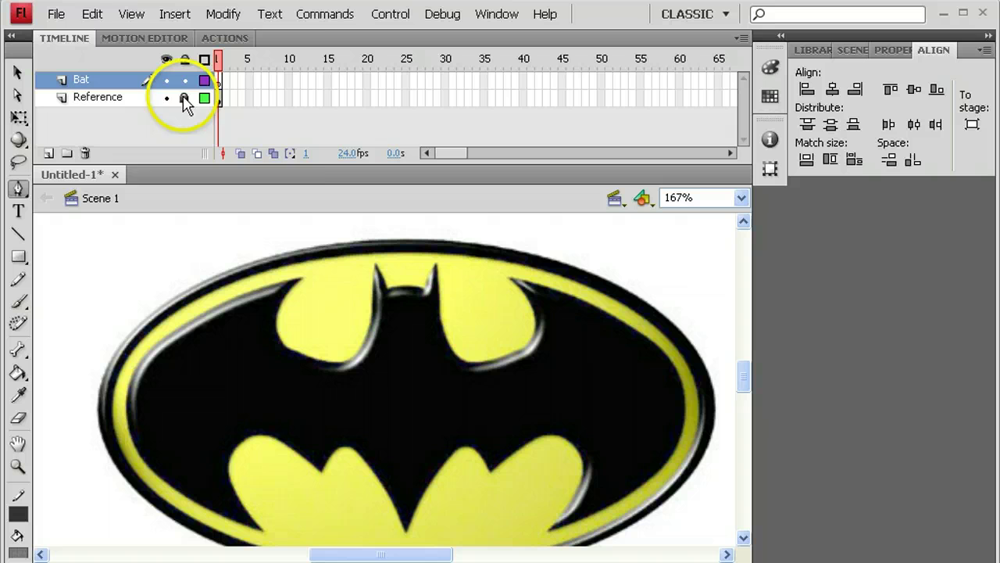
# Turn on Snap to Pixels and show the rulers.
pyautogui.click(131, 17)
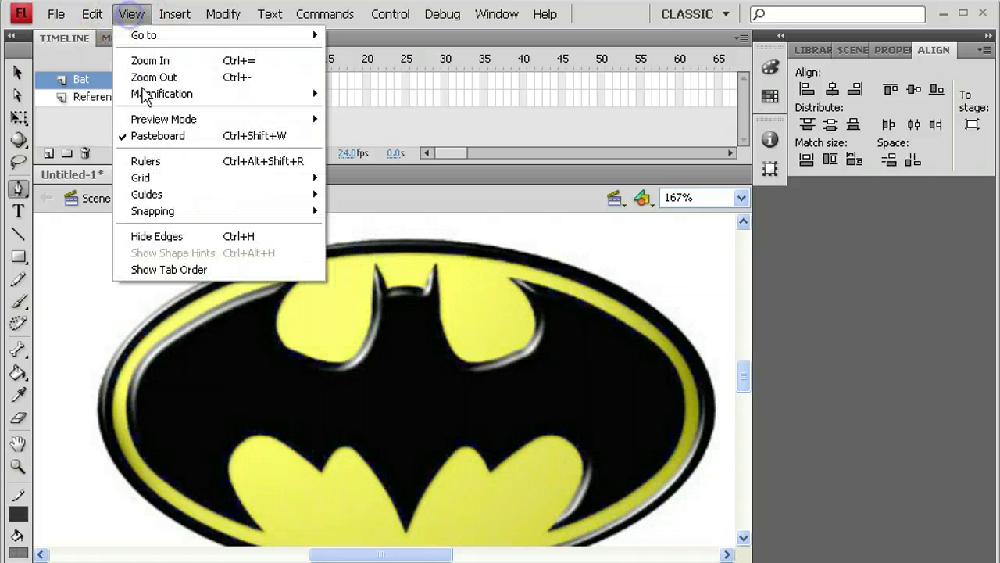
pyautogui.moveTo(223, 211)
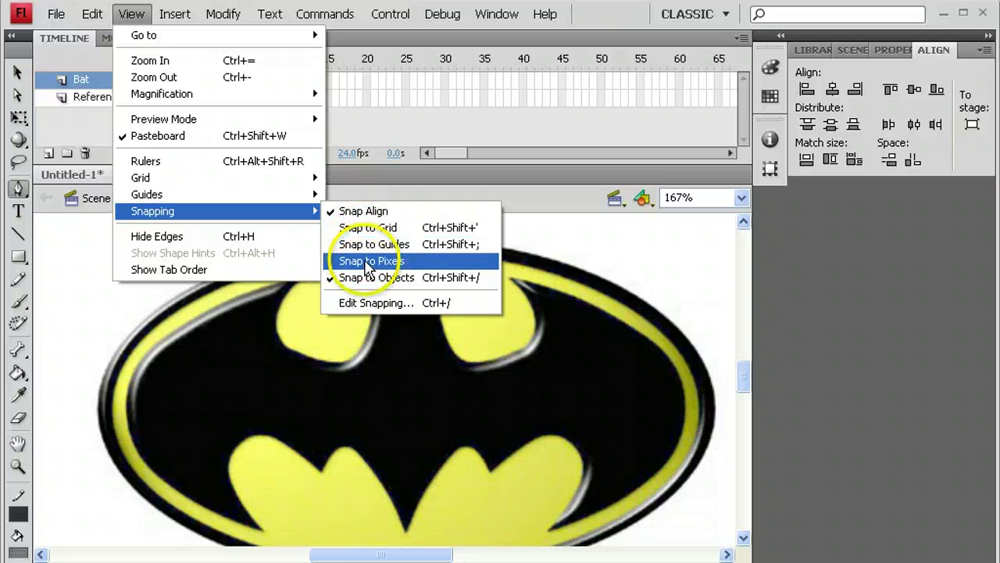
pyautogui.click(371, 258)
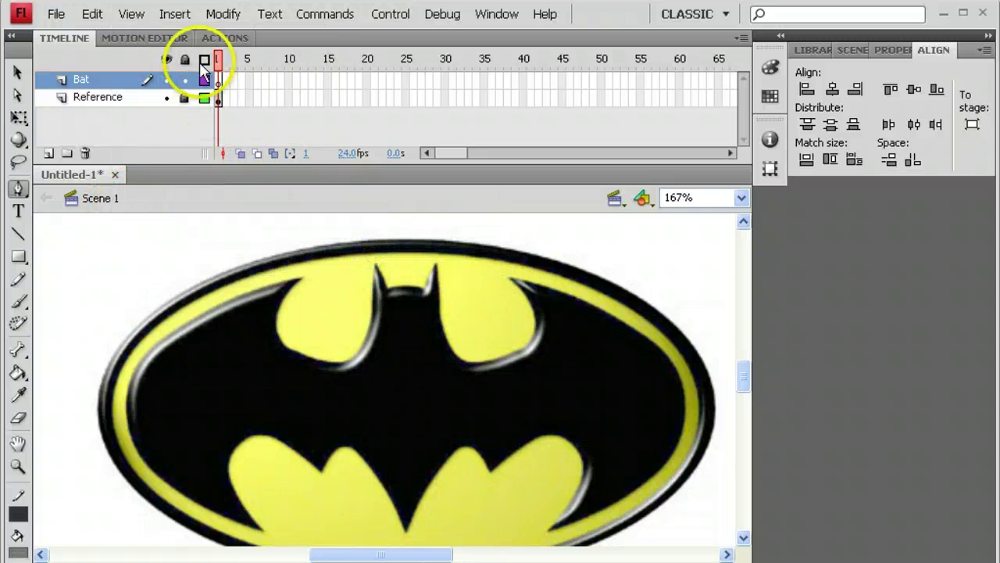
pyautogui.click(131, 14)
pyautogui.click(160, 160)
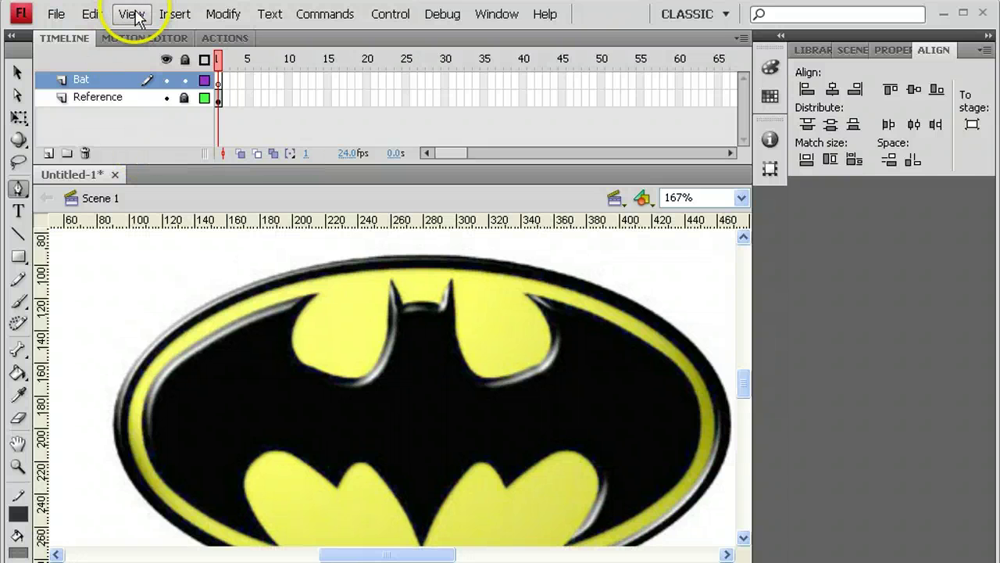
# Place horizontal guides at the bat's ear tips and at the lowest point of its tail.
pyautogui.moveTo(468, 220); pyautogui.dragTo(468, 280)
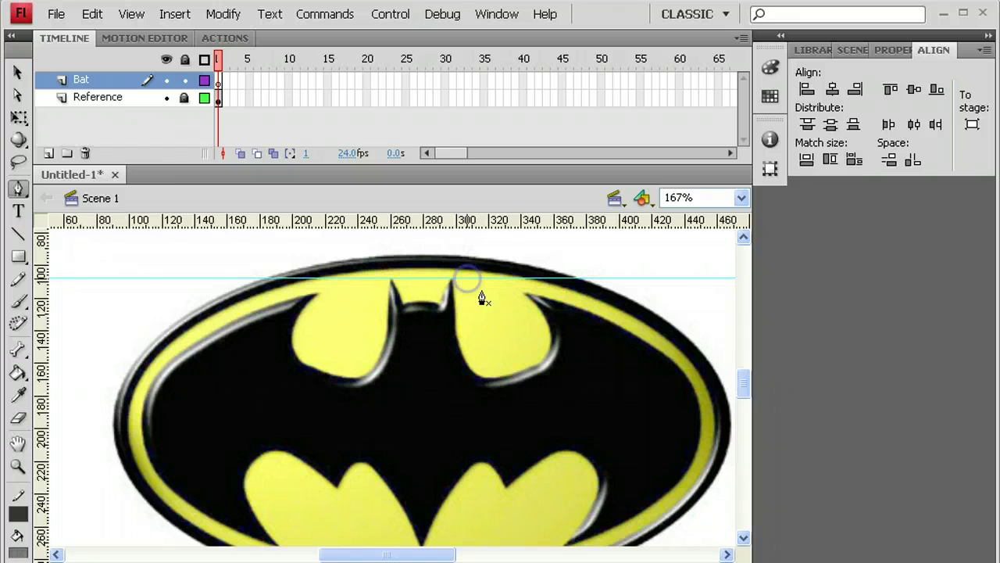
pyautogui.click(754, 389)
pyautogui.moveTo(746, 381); pyautogui.dragTo(745, 386)
pyautogui.moveTo(497, 228); pyautogui.dragTo(464, 497)
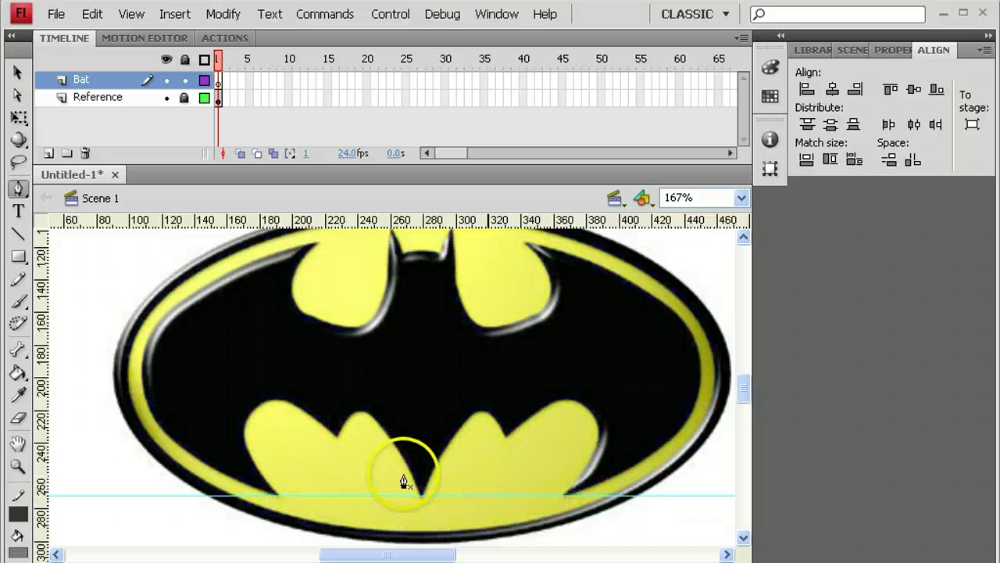
pyautogui.scroll(3, 415, 479)
pyautogui.scroll(-3, 415, 478)
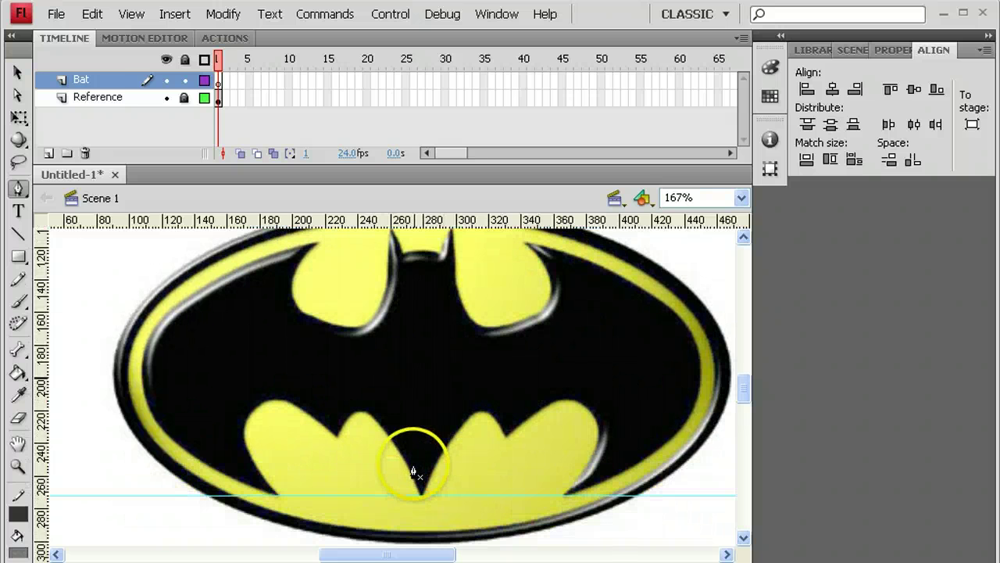
# Add vertical guides near the logo's left and right sides, and horizontal guides at the base of the upper notches and at the lower wing cusps.
pyautogui.moveTo(42, 349); pyautogui.dragTo(140, 349)
pyautogui.moveTo(43, 361); pyautogui.dragTo(44, 361)
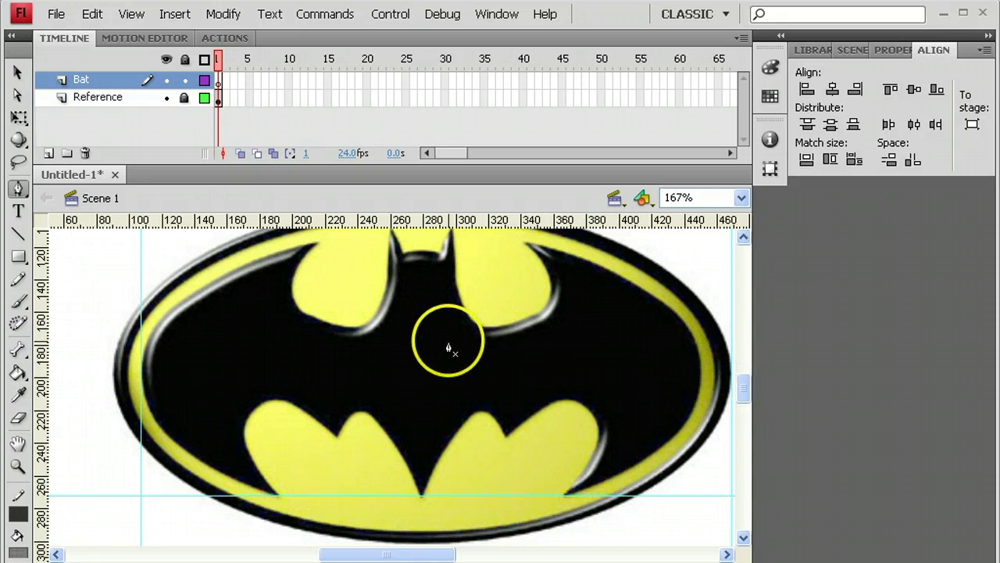
pyautogui.moveTo(414, 221); pyautogui.dragTo(410, 326)
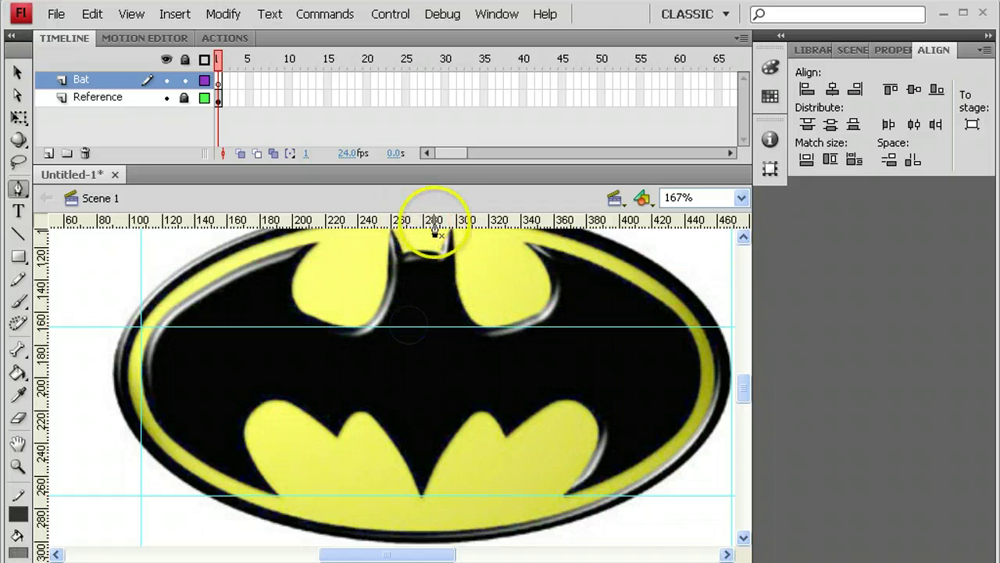
pyautogui.moveTo(435, 218); pyautogui.dragTo(418, 439)
pyautogui.click(447, 384)
pyautogui.scroll(2, 447, 384)
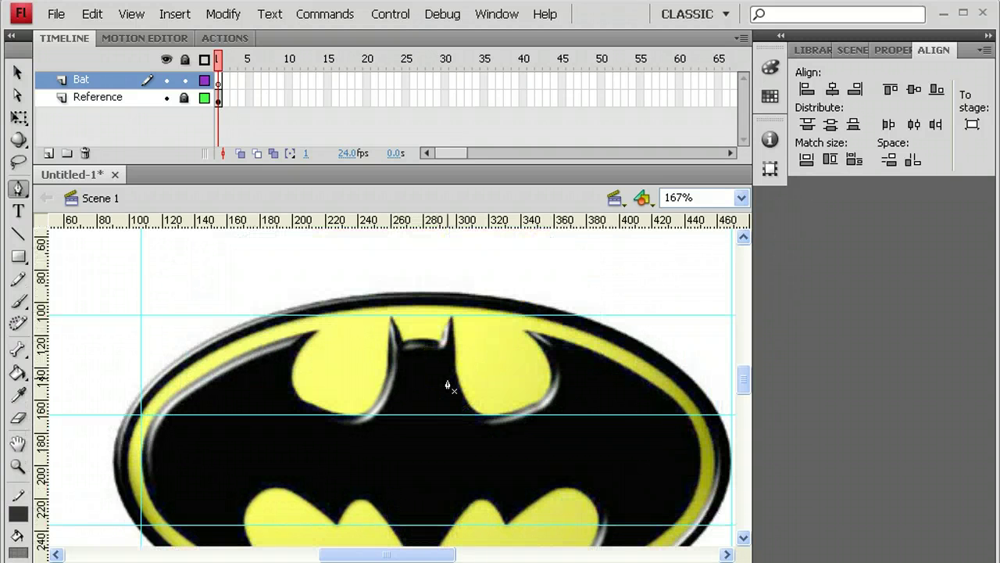
pyautogui.scroll(-2, 447, 385)
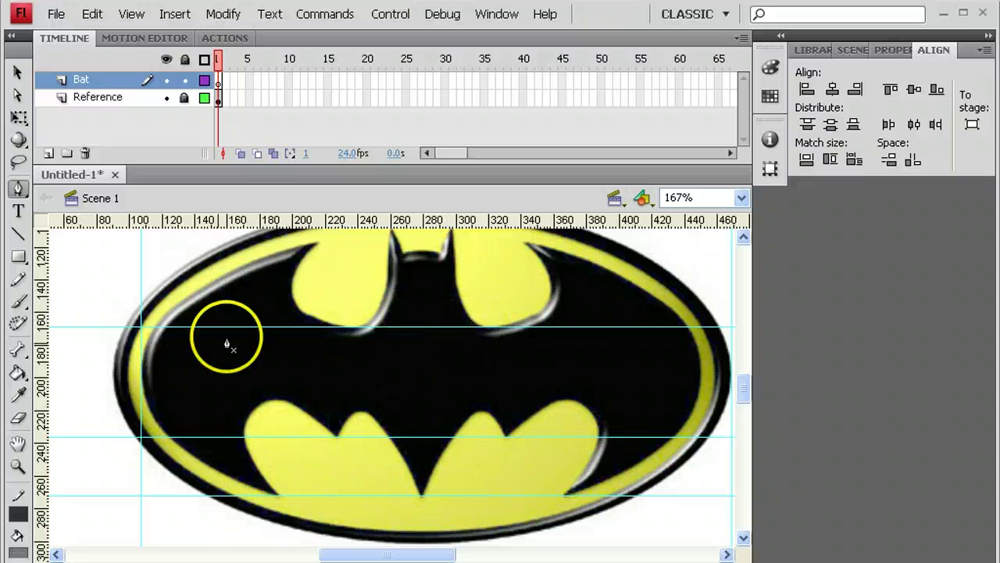
# Place vertical guides at the upper wing tips, the lower wing tips and the bat's centre line.
pyautogui.moveTo(41, 365); pyautogui.dragTo(317, 356)
pyautogui.moveTo(41, 360); pyautogui.dragTo(524, 355)
pyautogui.moveTo(40, 398); pyautogui.dragTo(558, 401)
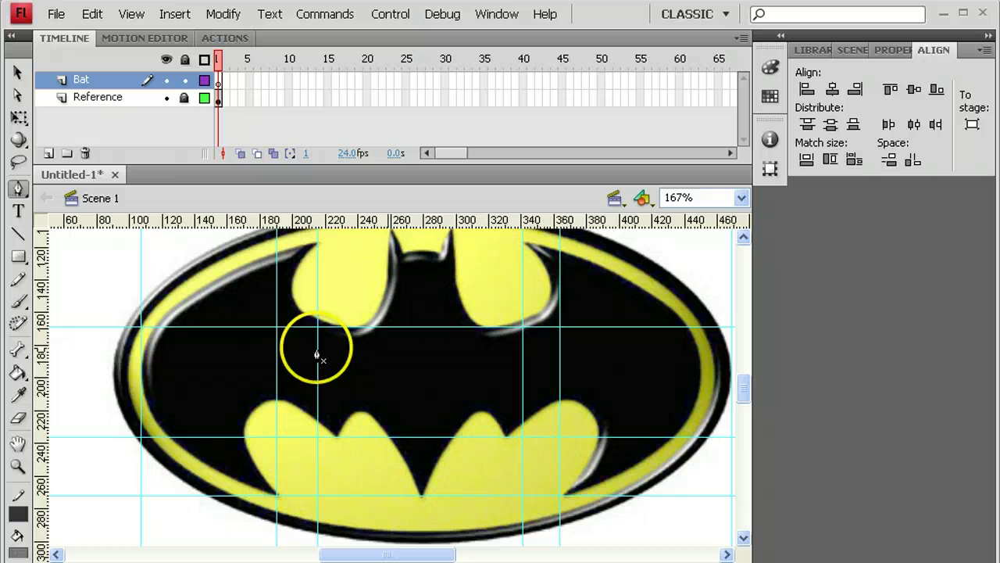
pyautogui.moveTo(41, 383); pyautogui.dragTo(420, 386)
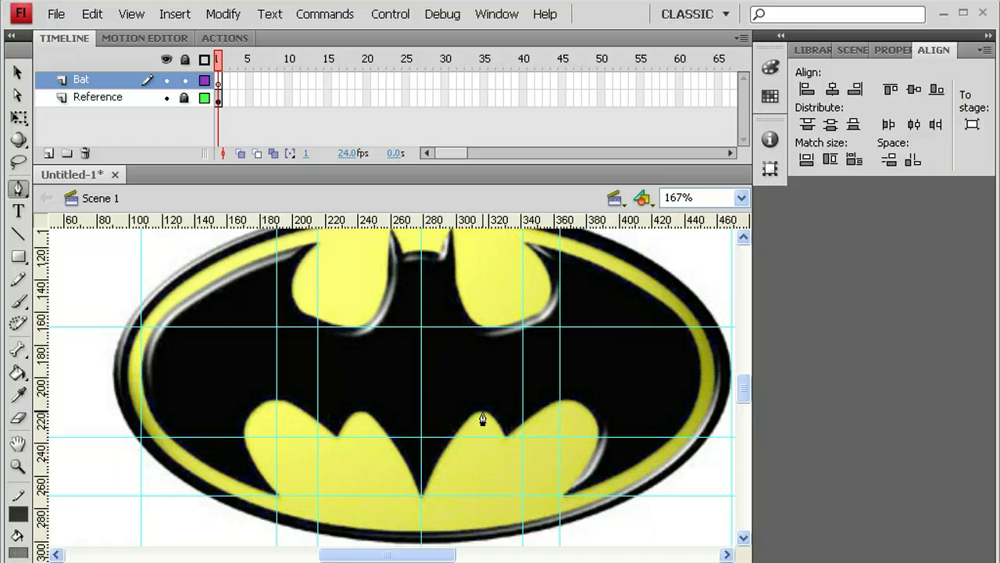
# Trace the two lower right scallops on the Bat layer with the Pen tool, from the tail point to the lower right wing tip.
pyautogui.moveTo(482, 414); pyautogui.dragTo(500, 415)
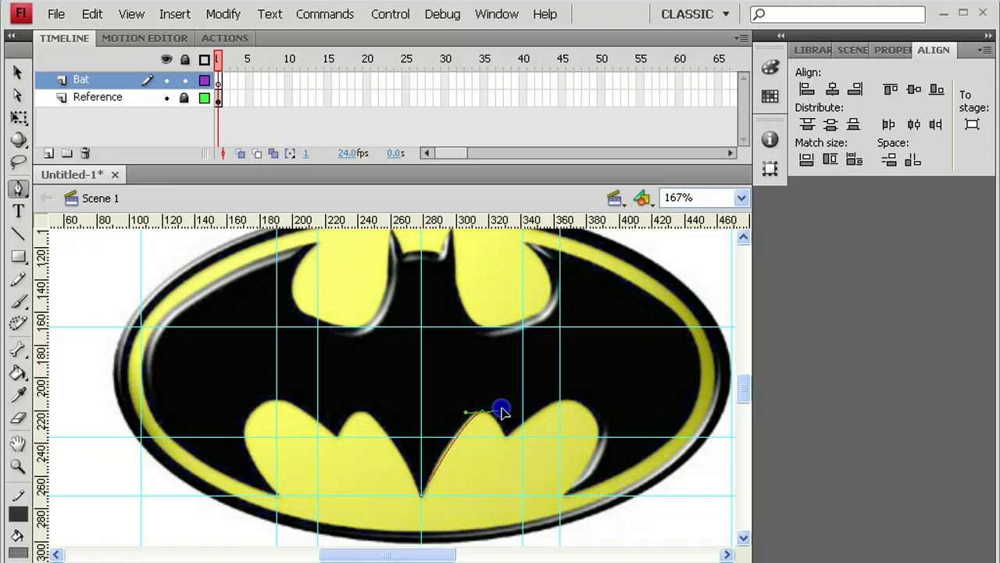
pyautogui.moveTo(499, 414)
pyautogui.mouseDown()
pyautogui.moveTo(518, 397)
pyautogui.moveTo(482, 438)
pyautogui.moveTo(508, 421)
pyautogui.mouseUp()
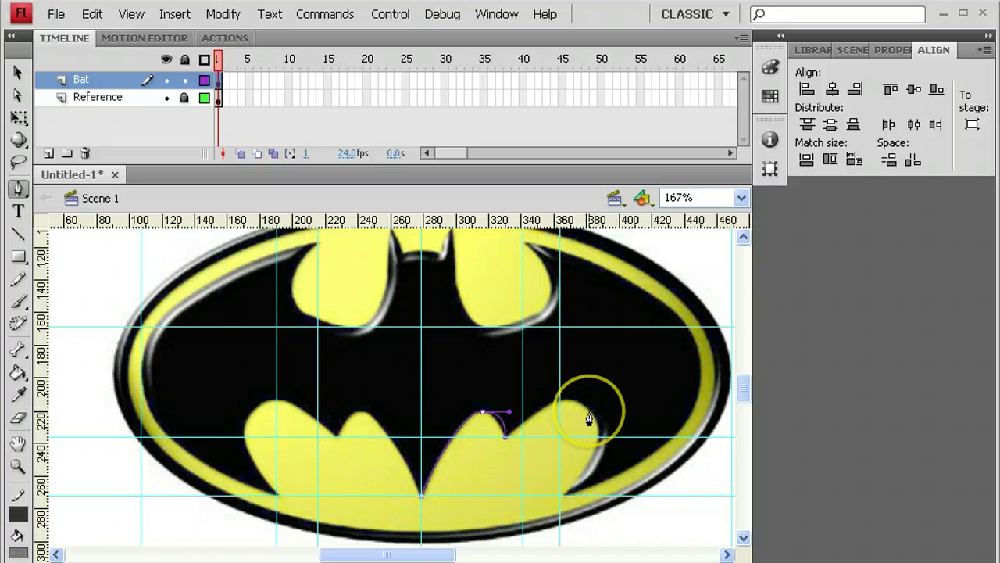
pyautogui.click(589, 418)
pyautogui.moveTo(589, 418); pyautogui.dragTo(615, 447)
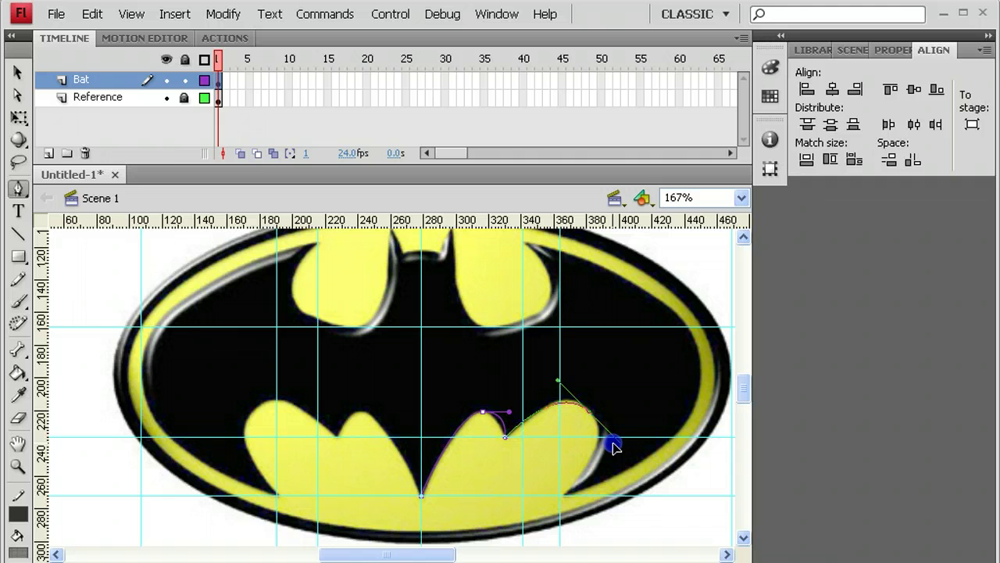
pyautogui.moveTo(612, 448); pyautogui.dragTo(620, 442)
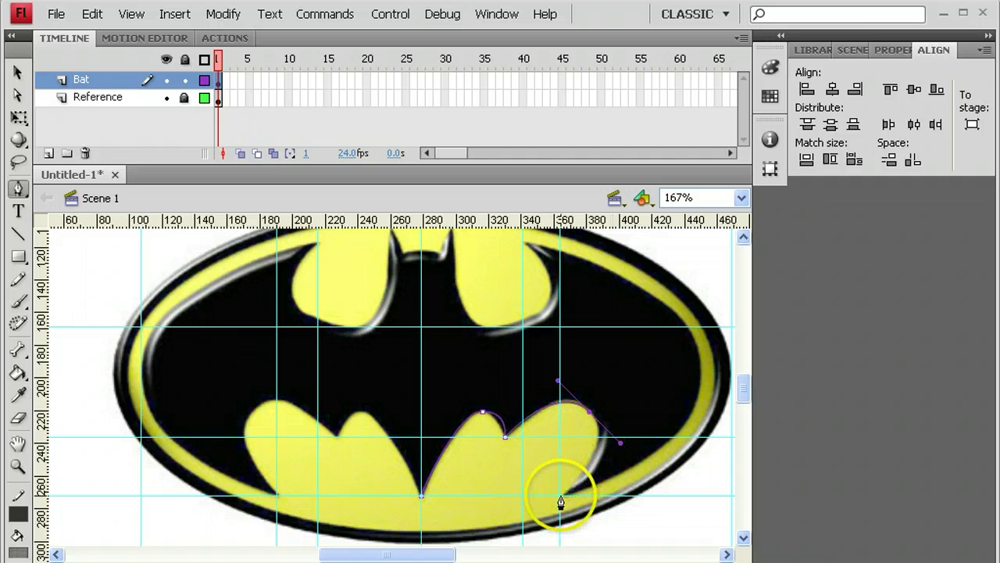
pyautogui.click(561, 496)
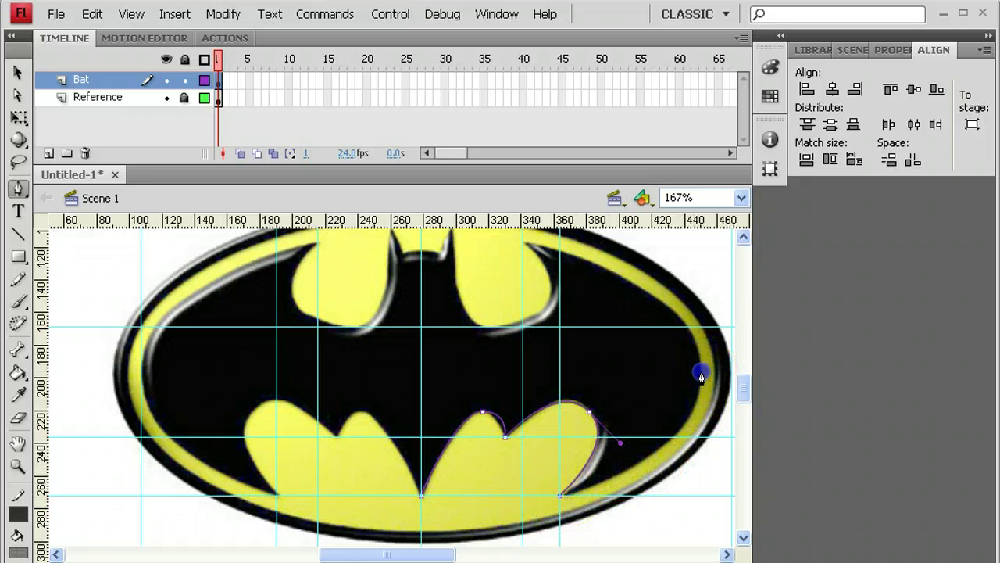
# Trace the right wing's outer curve up to its upper tip, and undo the misplaced curve point in the adjoining notch.
pyautogui.moveTo(701, 377); pyautogui.dragTo(700, 282)
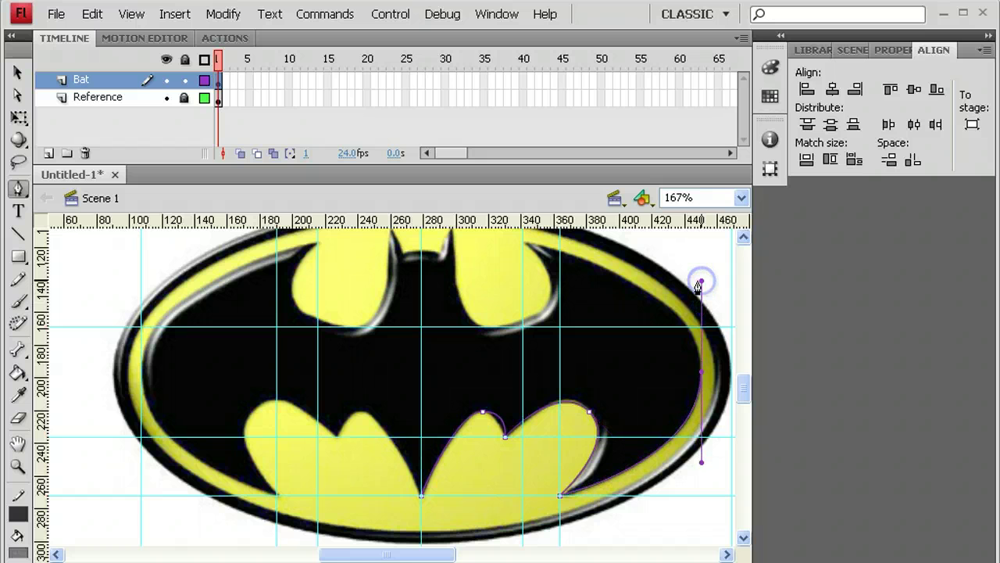
pyautogui.click(523, 243)
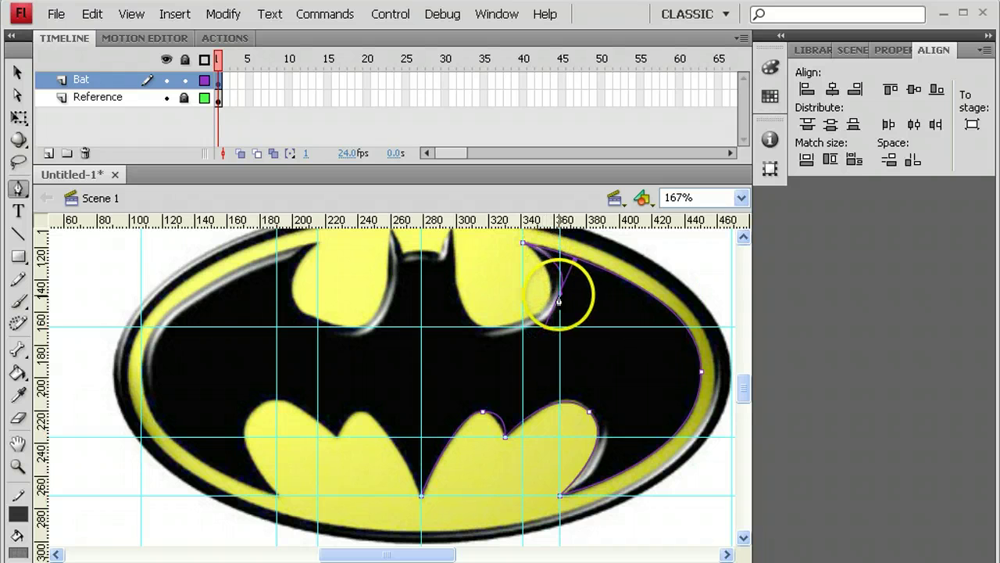
pyautogui.hotkey('ctrl', 'z')
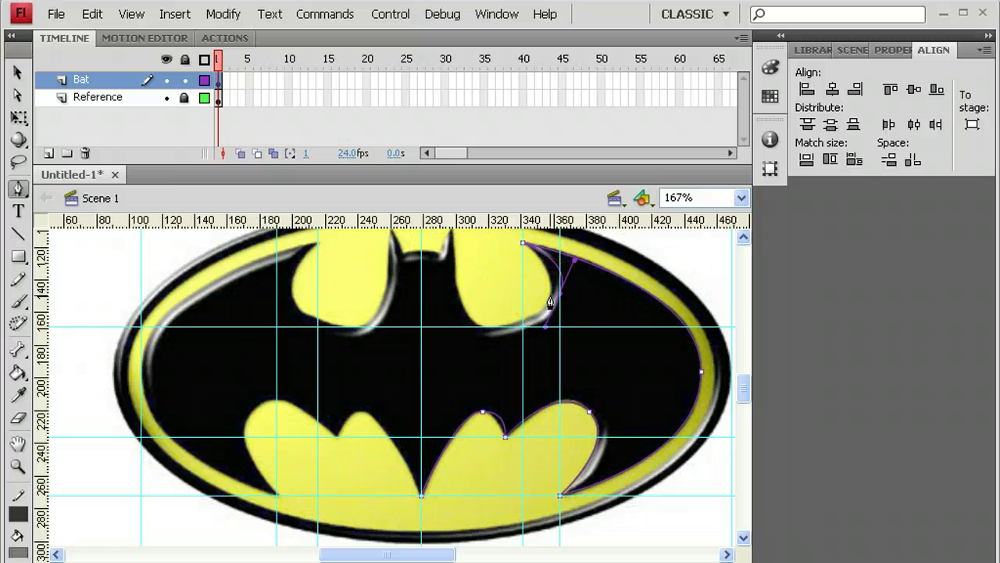
pyautogui.hotkey('ctrl', 'z')
pyautogui.press('ctrl')
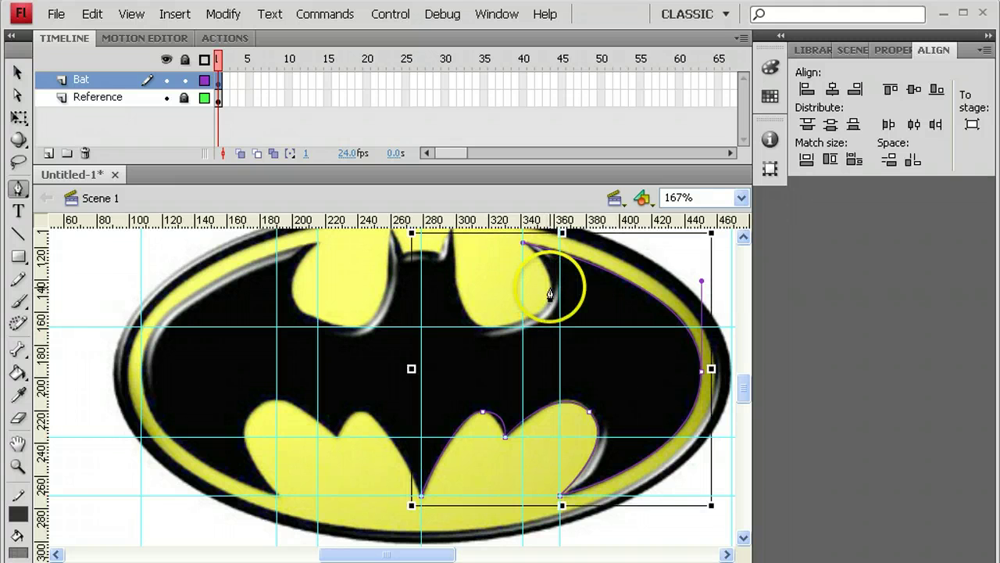
pyautogui.press('space')
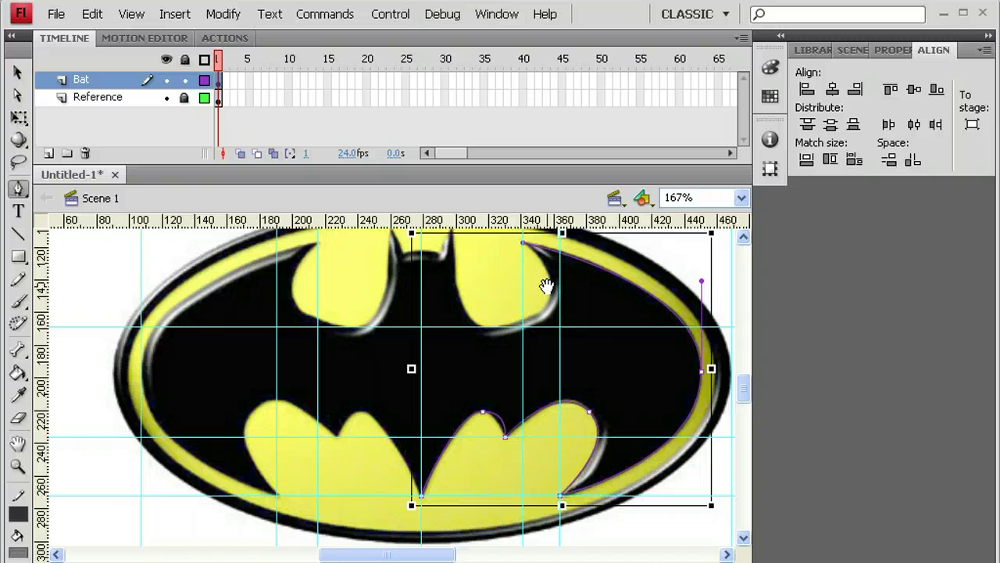
# Trace the upper right notch with the Pen tool, from the right wing's upper tip around its base and up to the neck's right side.
pyautogui.click(547, 286)
pyautogui.click(383, 414)
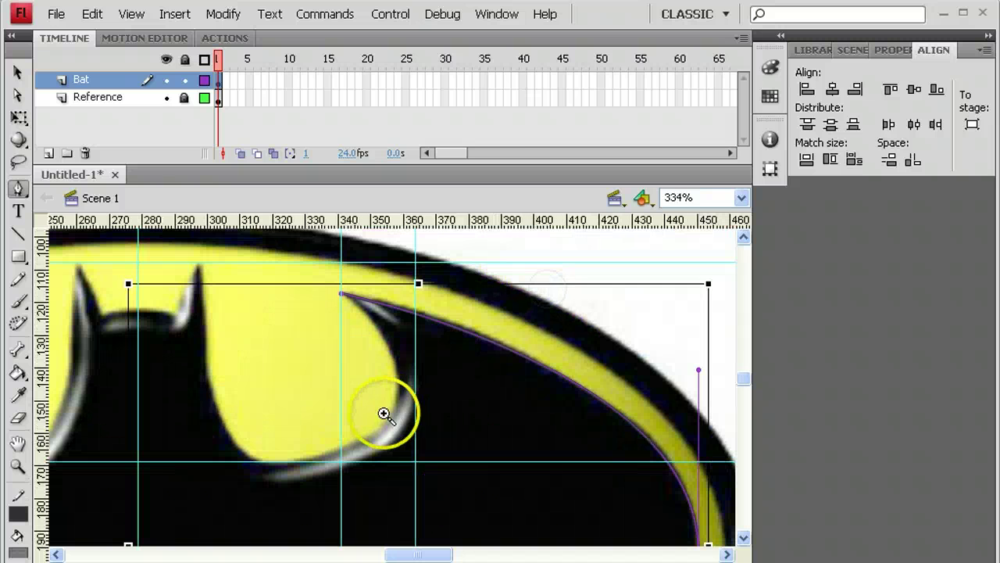
pyautogui.moveTo(472, 353); pyautogui.dragTo(432, 428)
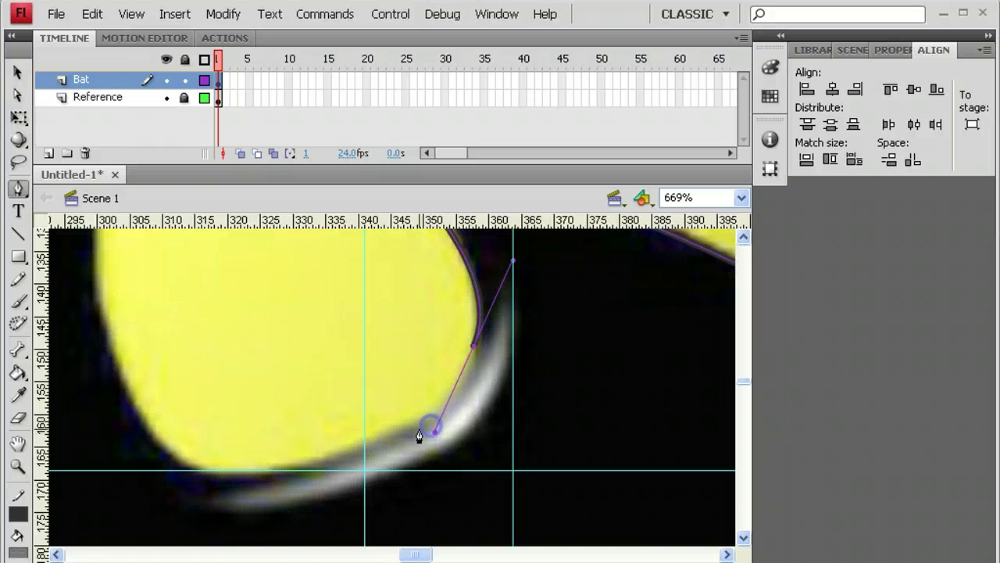
pyautogui.click(229, 473)
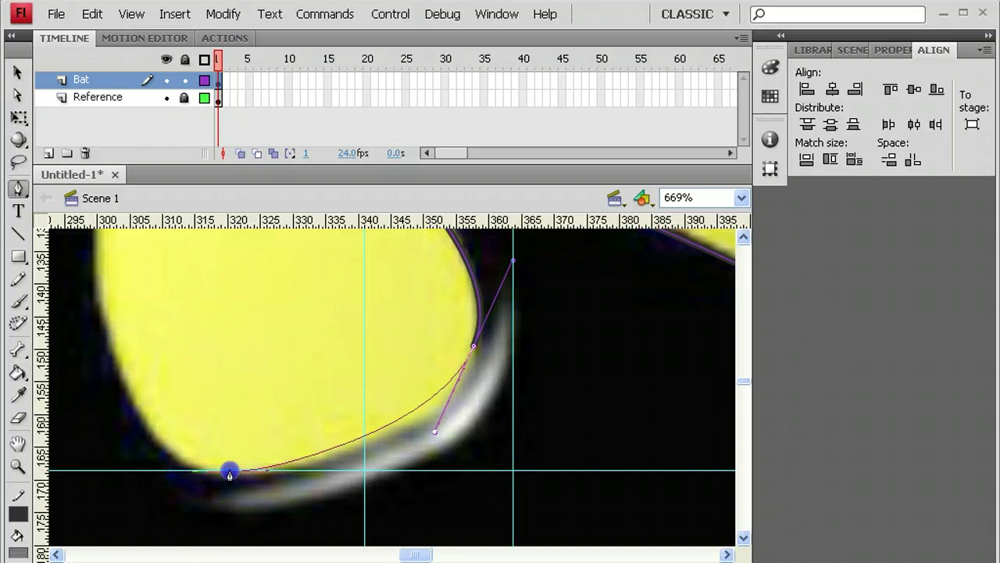
pyautogui.moveTo(229, 474); pyautogui.dragTo(160, 471)
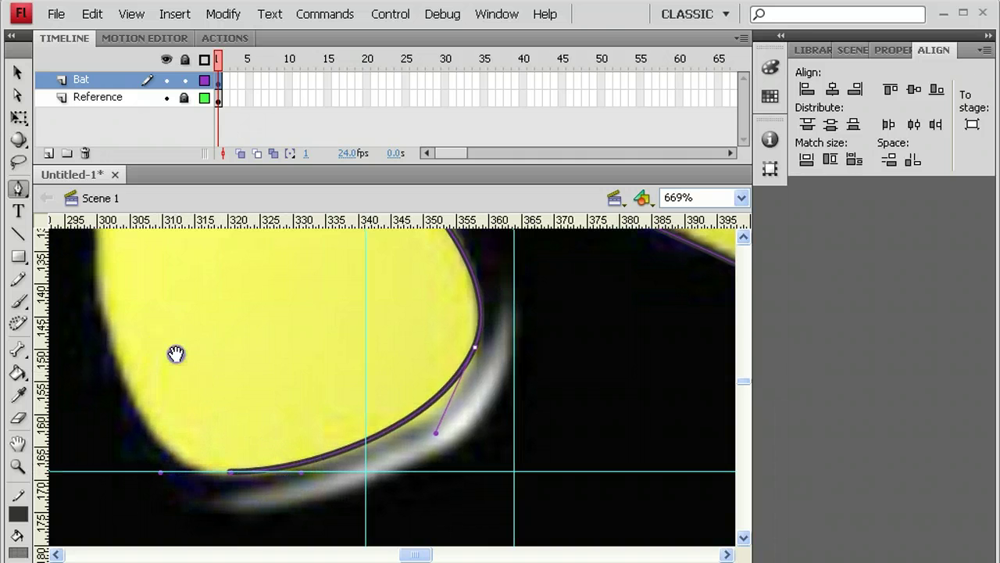
pyautogui.moveTo(177, 352); pyautogui.dragTo(433, 402)
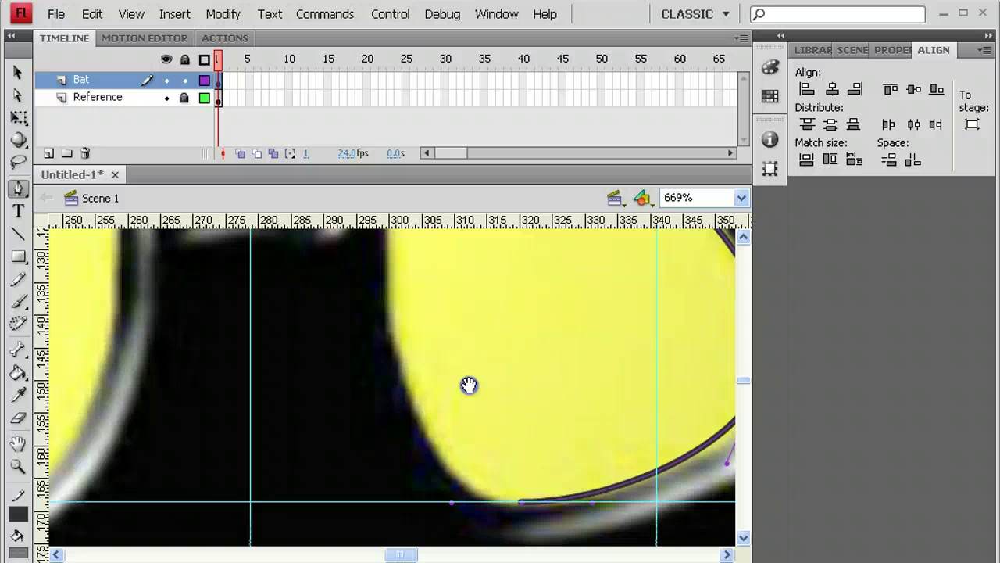
pyautogui.moveTo(468, 385); pyautogui.dragTo(470, 385)
pyautogui.moveTo(388, 332); pyautogui.dragTo(388, 332)
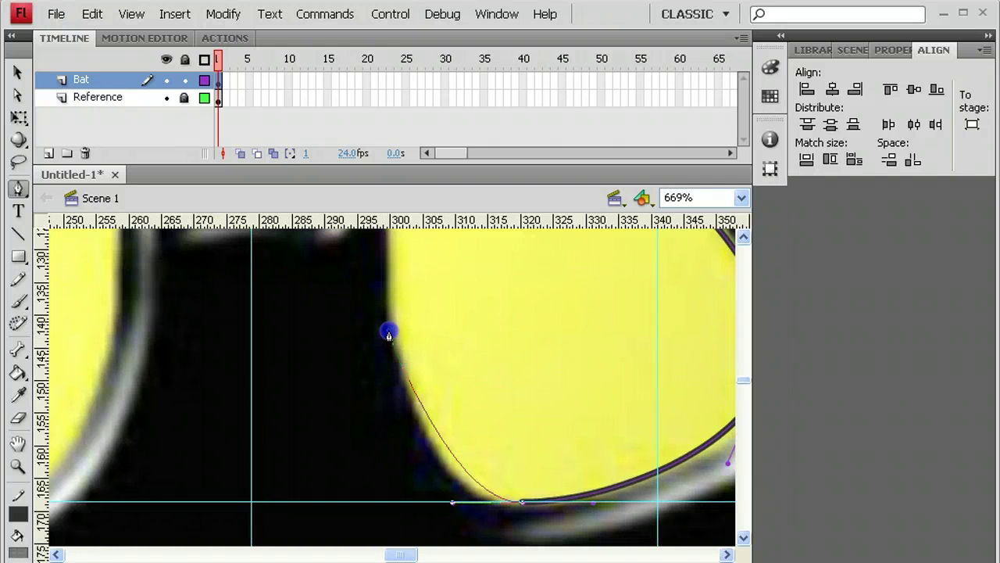
pyautogui.click(385, 274)
# Trace the right ear, the curved top of the head and the left ear's inner edge up to its tip.
pyautogui.scroll(5, 379, 284)
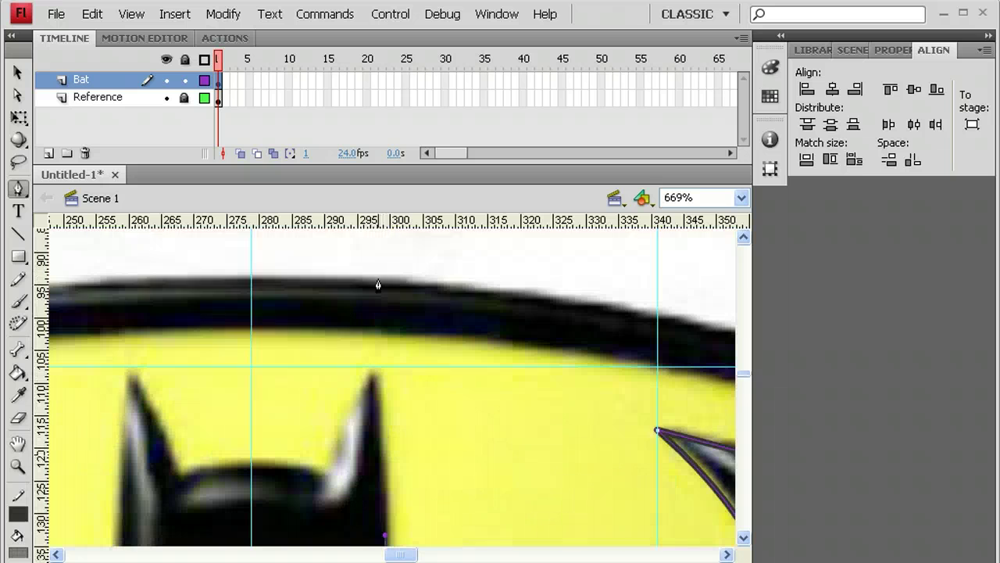
pyautogui.click(370, 286)
pyautogui.click(374, 279)
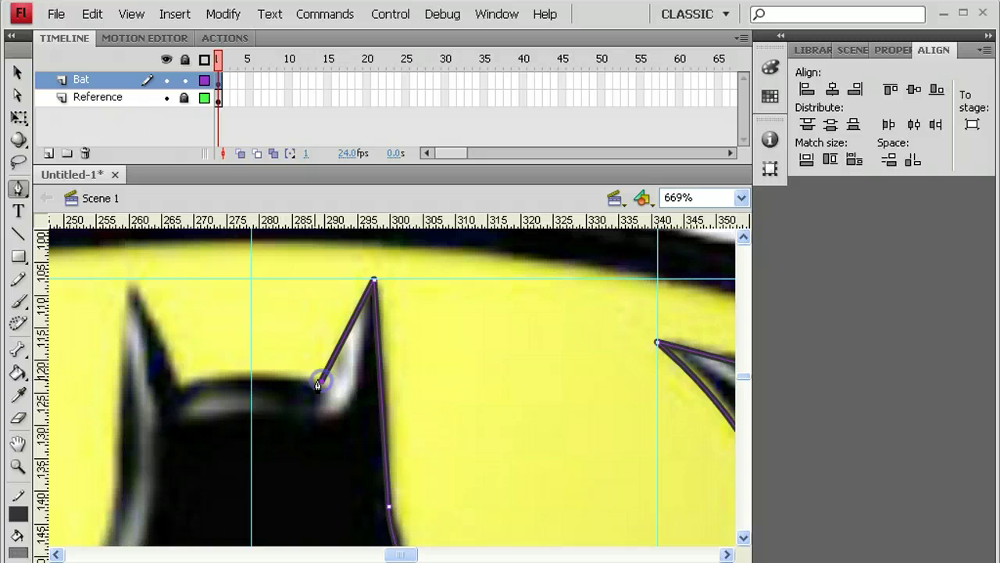
pyautogui.click(250, 381)
pyautogui.moveTo(252, 377); pyautogui.dragTo(223, 368)
pyautogui.click(182, 389)
pyautogui.click(129, 285)
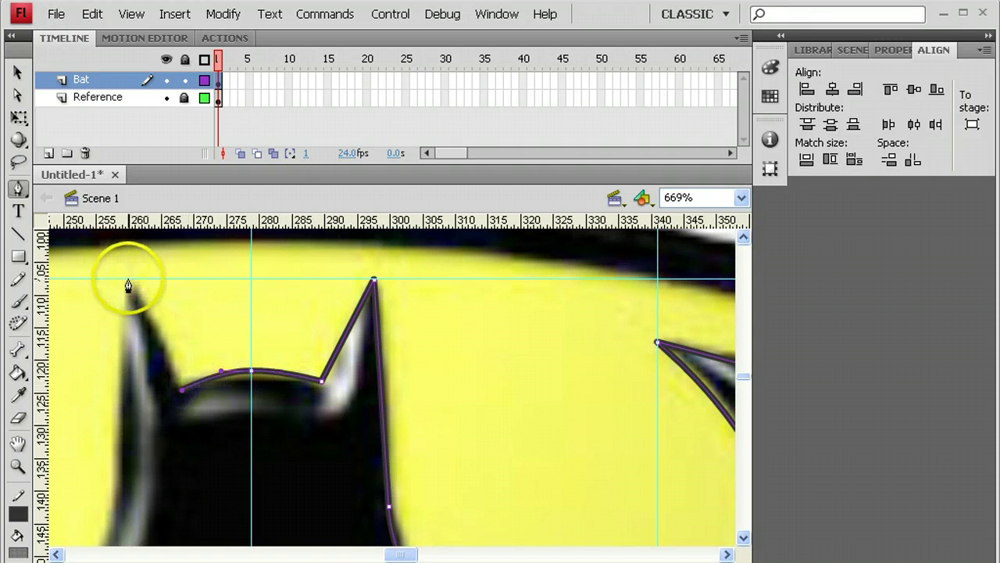
pyautogui.click(128, 280)
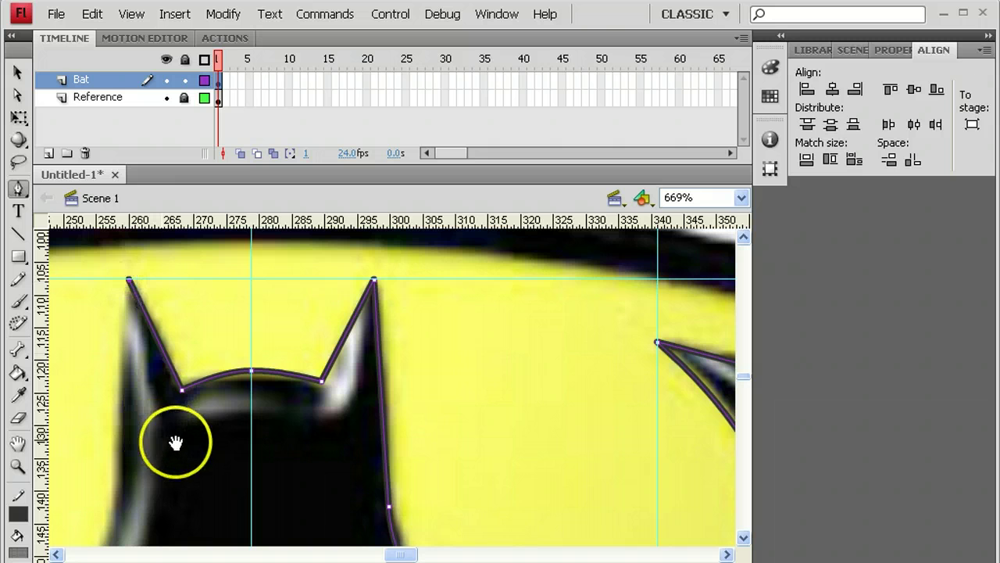
# Add a horizontal guide at the neck's right anchor point and trace the left ear's outer edge down to that guide.
pyautogui.moveTo(418, 221); pyautogui.dragTo(376, 505)
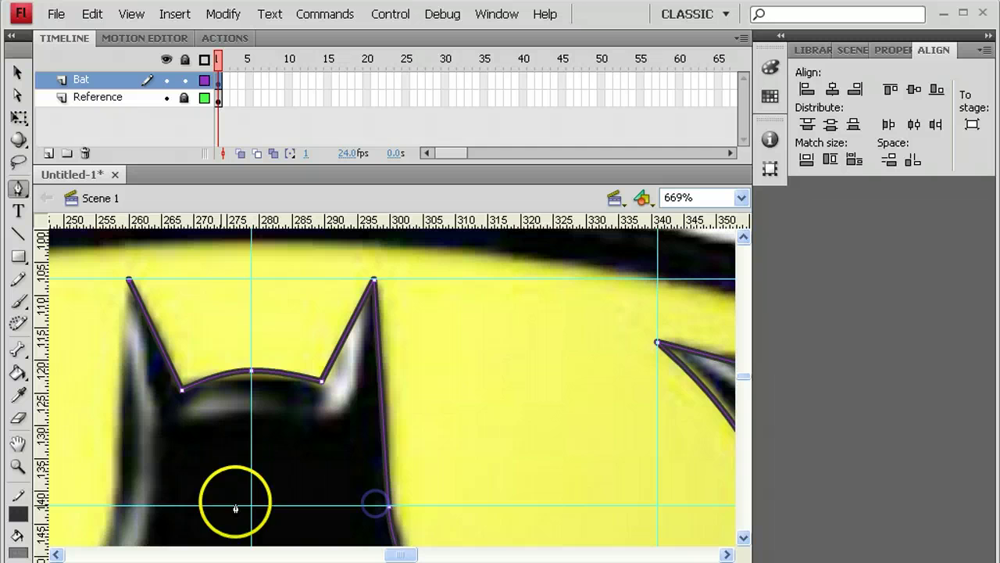
pyautogui.click(110, 506)
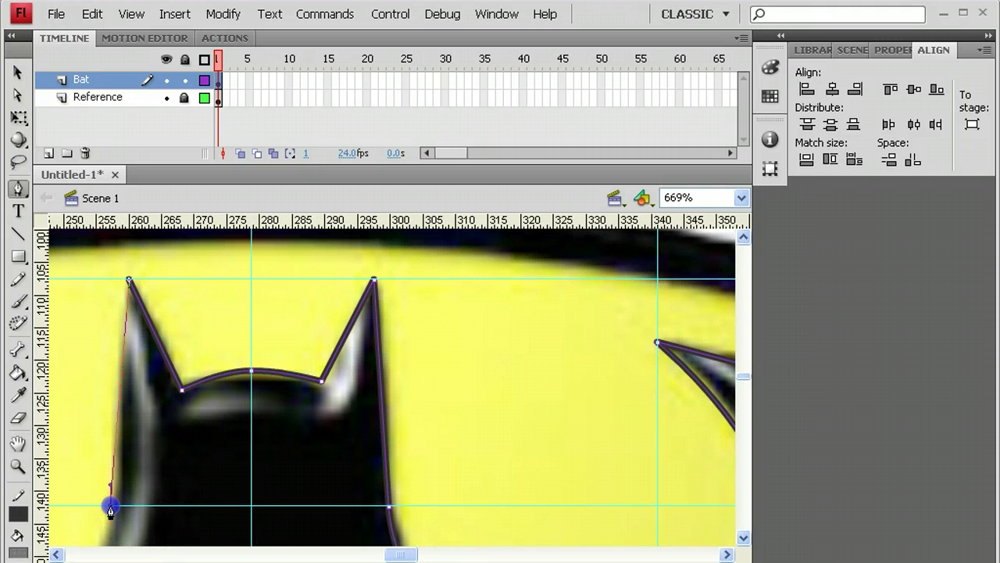
pyautogui.moveTo(109, 530); pyautogui.dragTo(110, 529)
pyautogui.hotkey('ctrl', 'z')
pyautogui.scroll(-5, 254, 481)
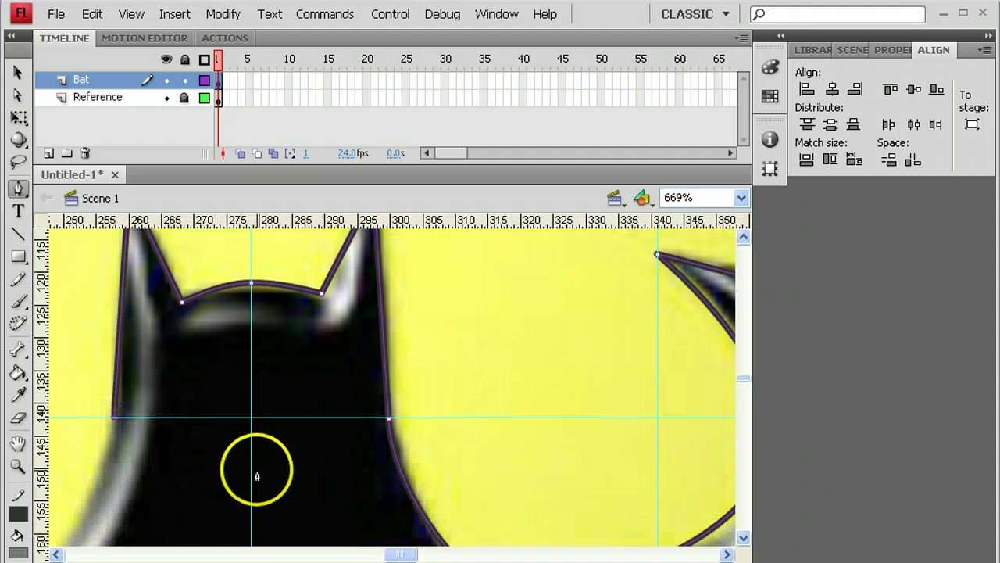
# Trace the upper left notch from the neck's left side around its base and up to the left wing's upper tip.
pyautogui.moveTo(244, 468); pyautogui.dragTo(429, 440)
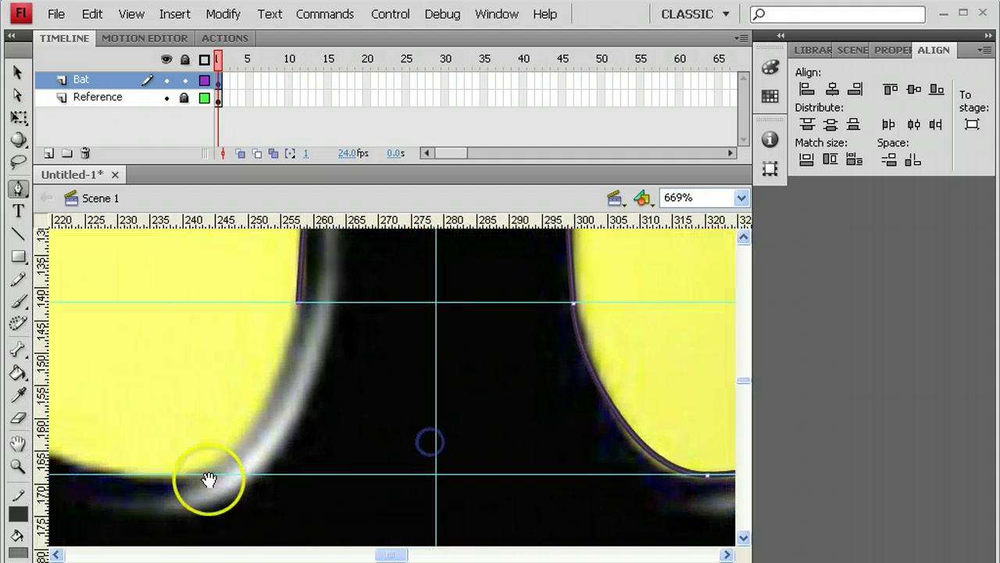
pyautogui.moveTo(155, 476); pyautogui.dragTo(48, 474)
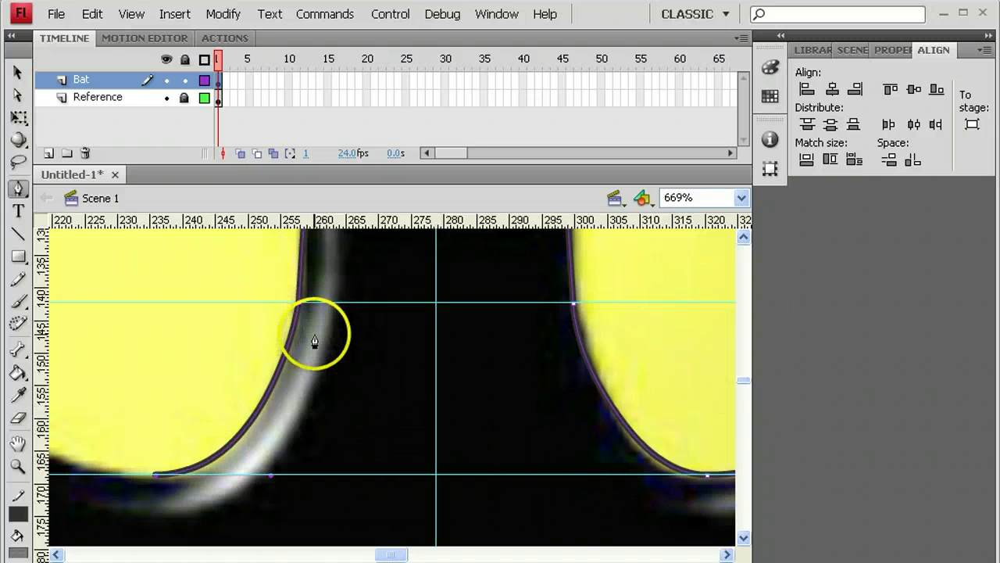
pyautogui.keyDown('ctrl'); pyautogui.keyDown('alt'); pyautogui.click(332, 367); pyautogui.keyUp('alt'); pyautogui.keyUp('ctrl')
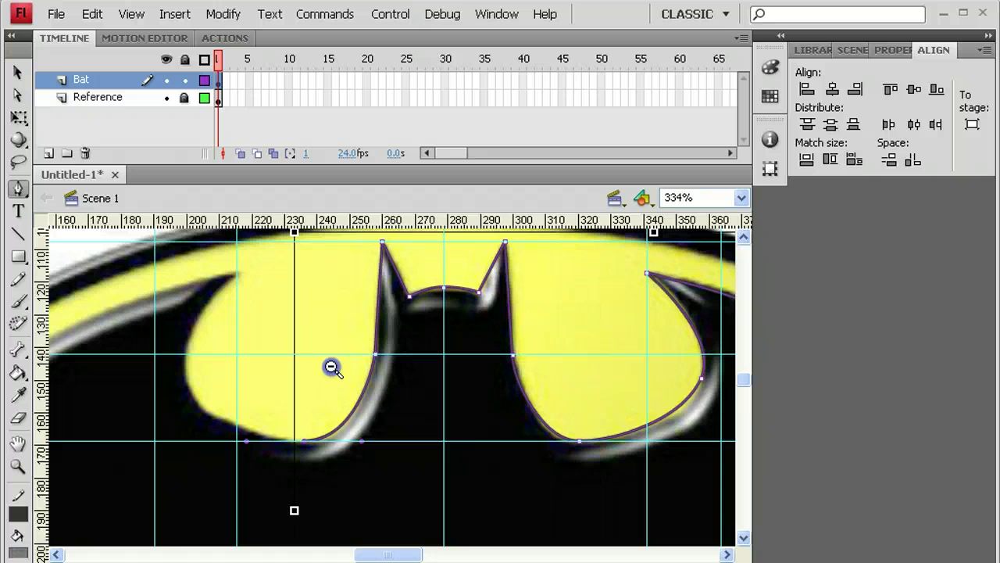
pyautogui.click(185, 377)
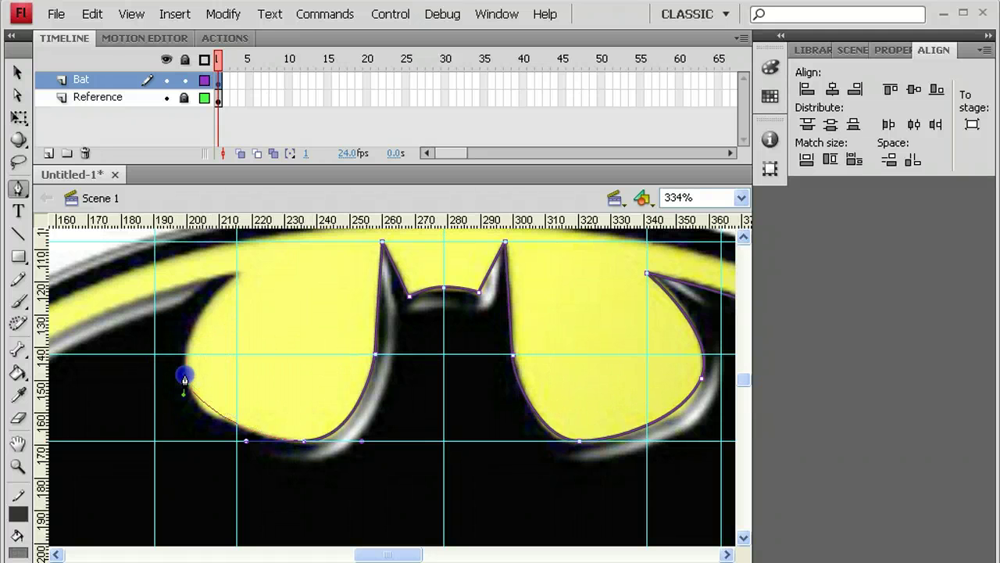
pyautogui.click(239, 276)
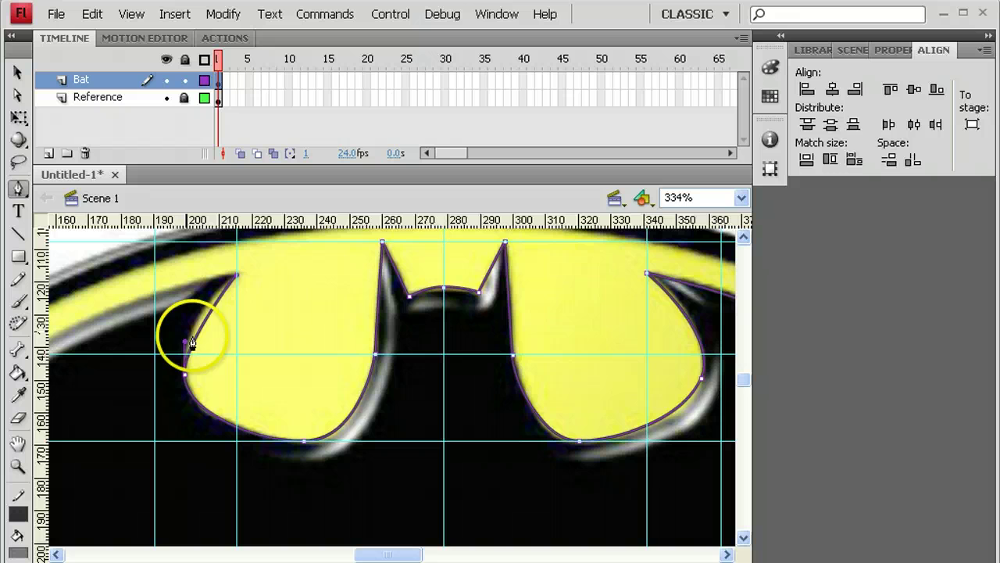
# Add a horizontal guide at the right wing's outermost point and trace the left wing's outer curve down to its lower tip.
pyautogui.scroll(-3, 250, 375)
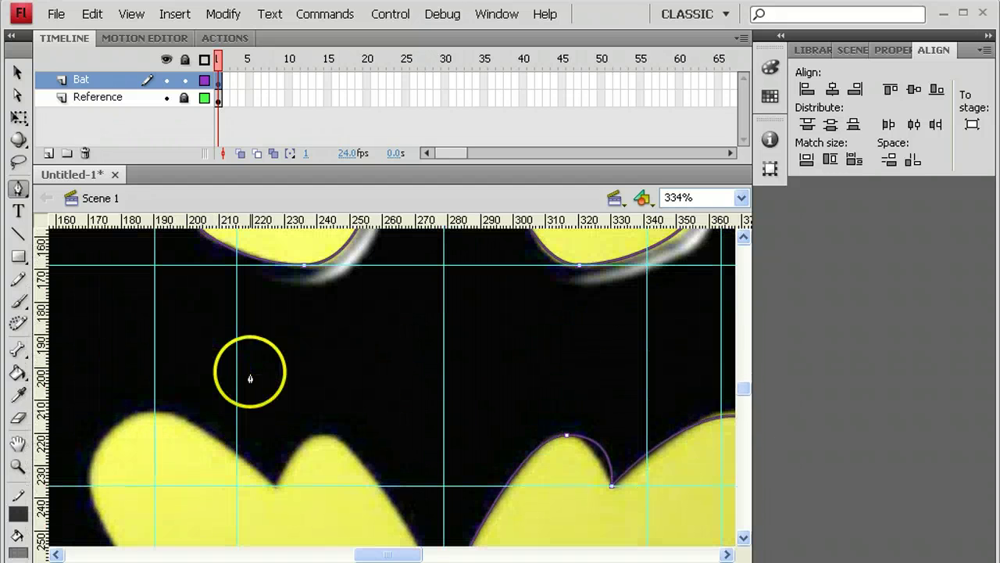
pyautogui.hotkey('ctrl', '-')
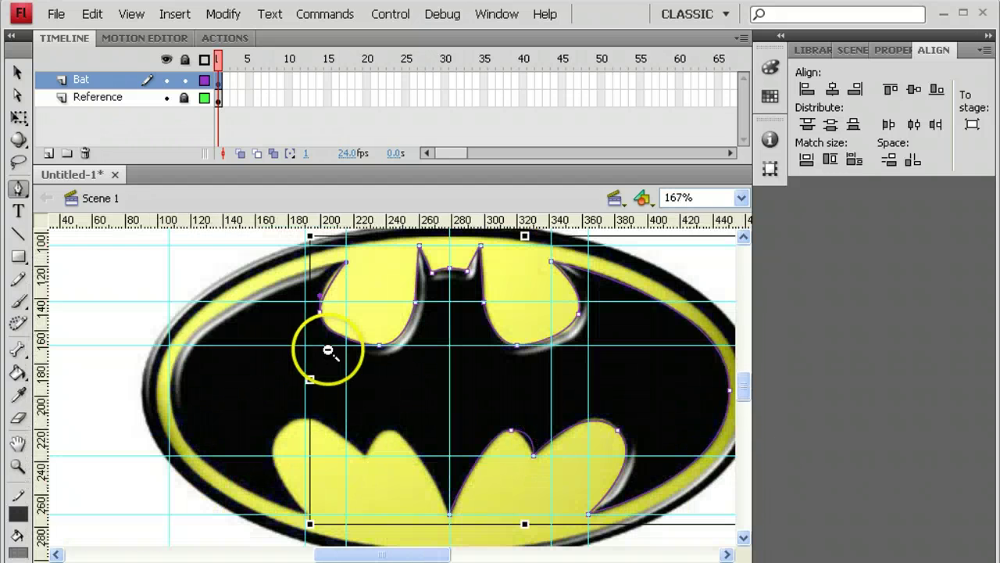
pyautogui.moveTo(528, 221); pyautogui.dragTo(505, 393)
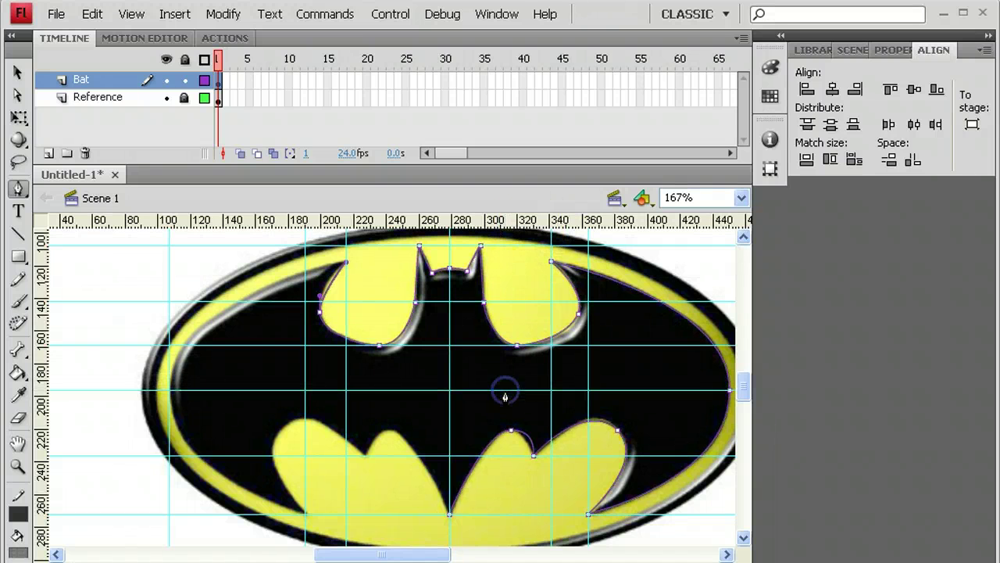
pyautogui.click(170, 389)
pyautogui.moveTo(170, 388); pyautogui.dragTo(160, 480)
pyautogui.click(304, 514)
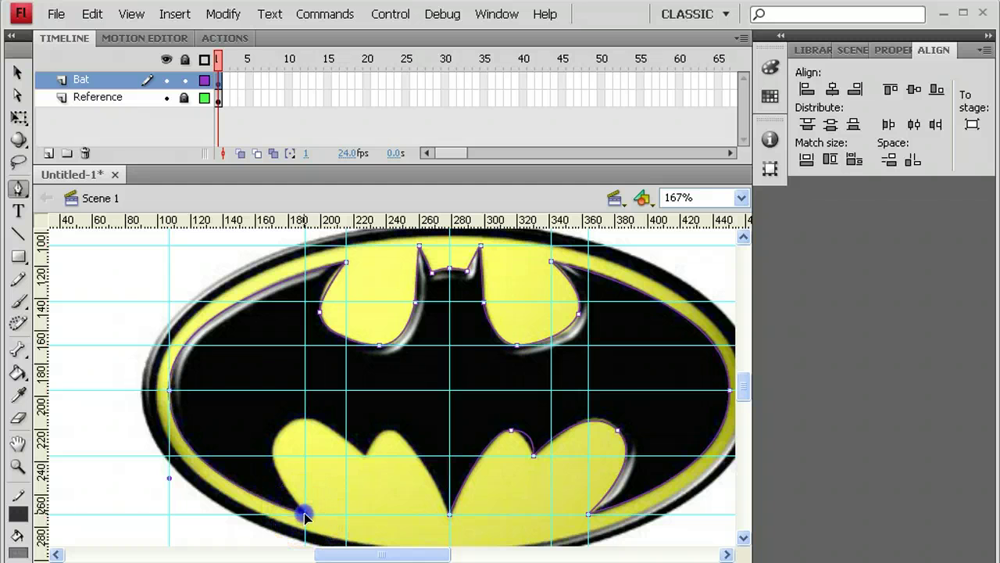
# Trace the two lower left scallops from the lower left wing tip and close the bat outline at the tail point.
pyautogui.click(279, 462)
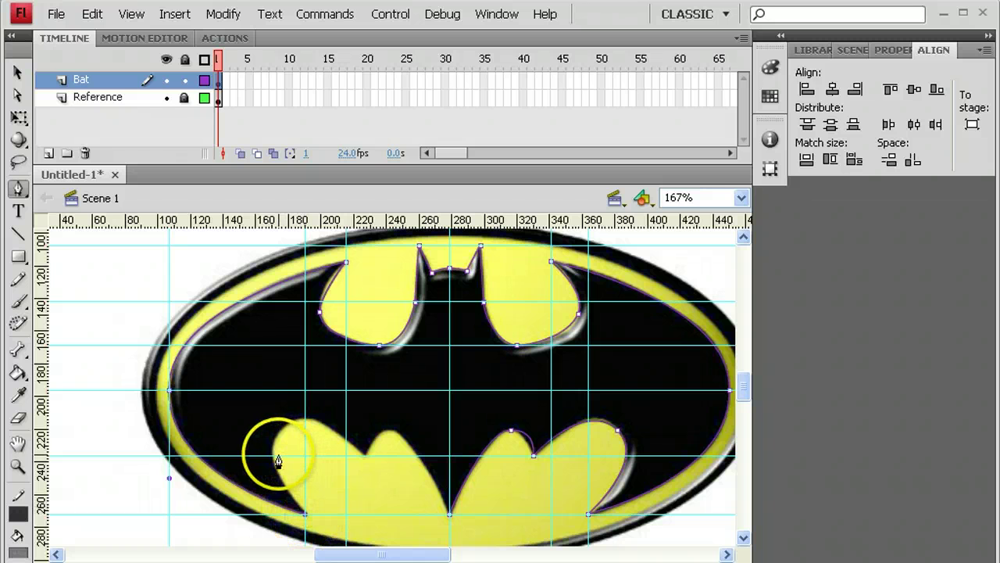
pyautogui.moveTo(278, 461); pyautogui.dragTo(280, 437)
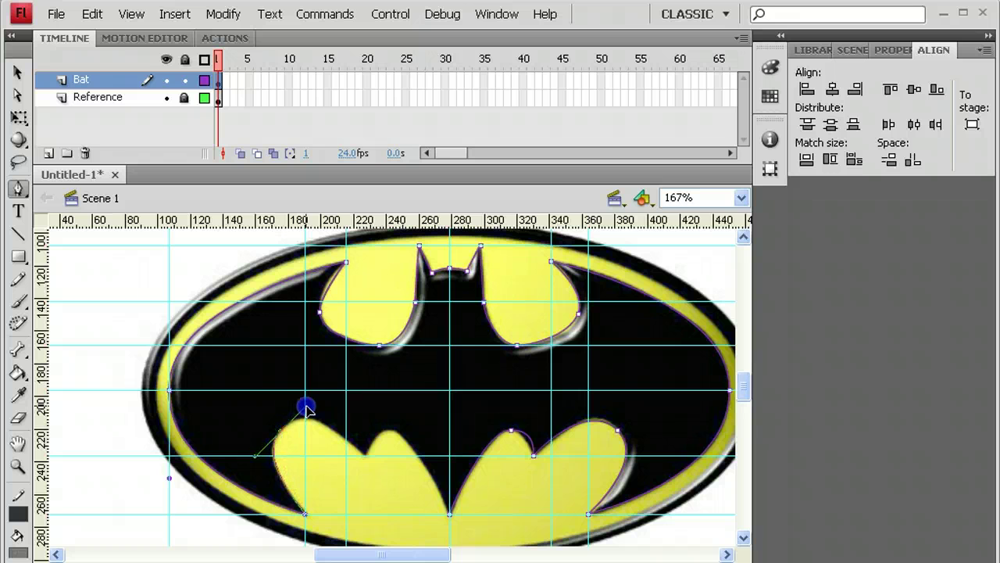
pyautogui.click(364, 463)
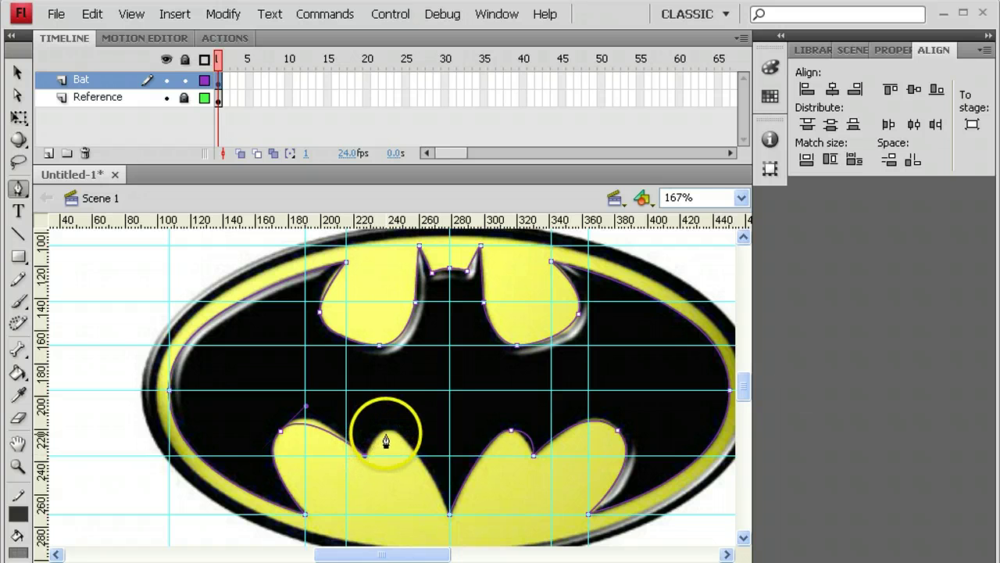
pyautogui.moveTo(385, 441); pyautogui.dragTo(388, 435)
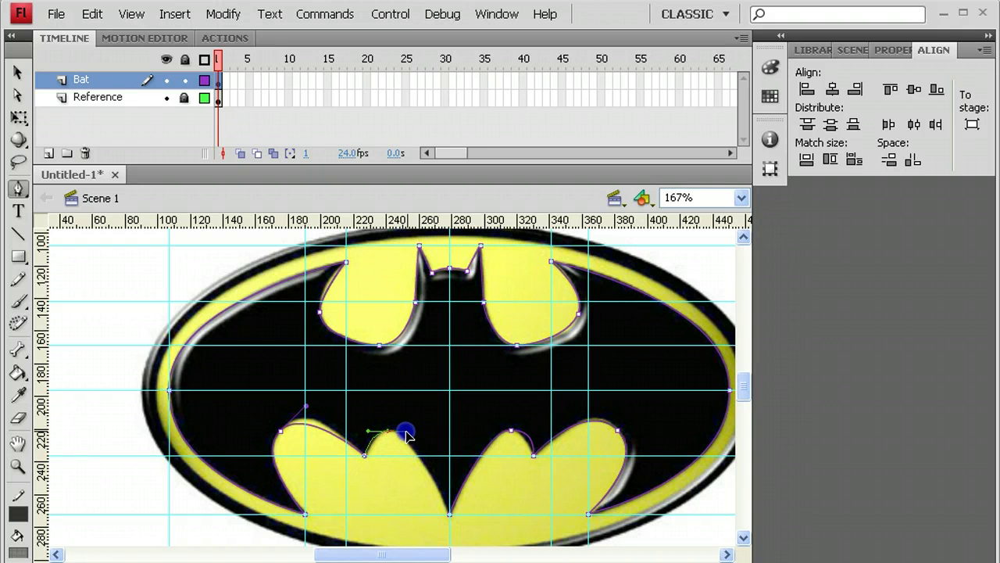
pyautogui.moveTo(448, 515); pyautogui.dragTo(448, 515)
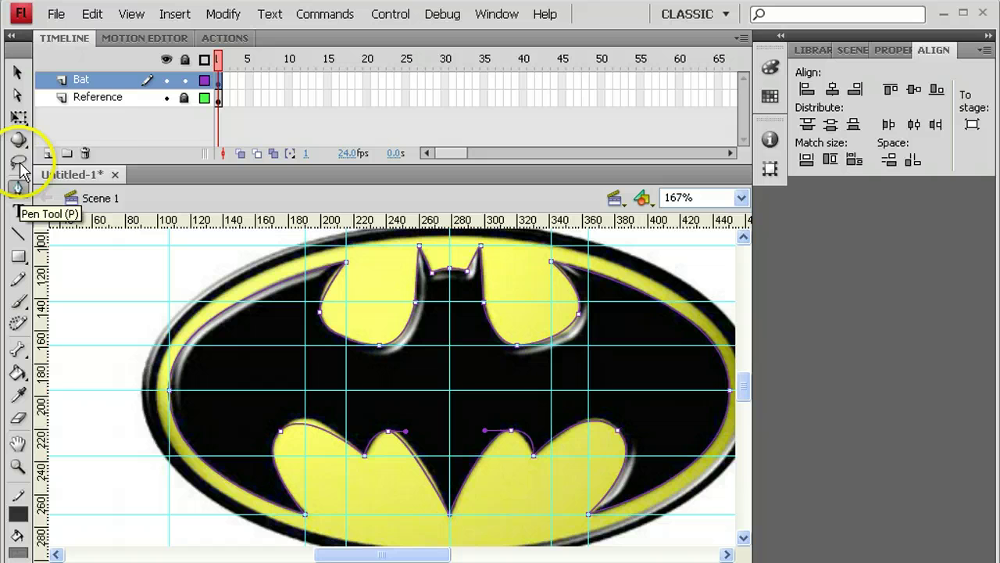
# Lengthen the upper curve handle of the outer left scallop with the Subselection tool to fit the reference edge.
pyautogui.click(17, 94)
pyautogui.click(278, 434)
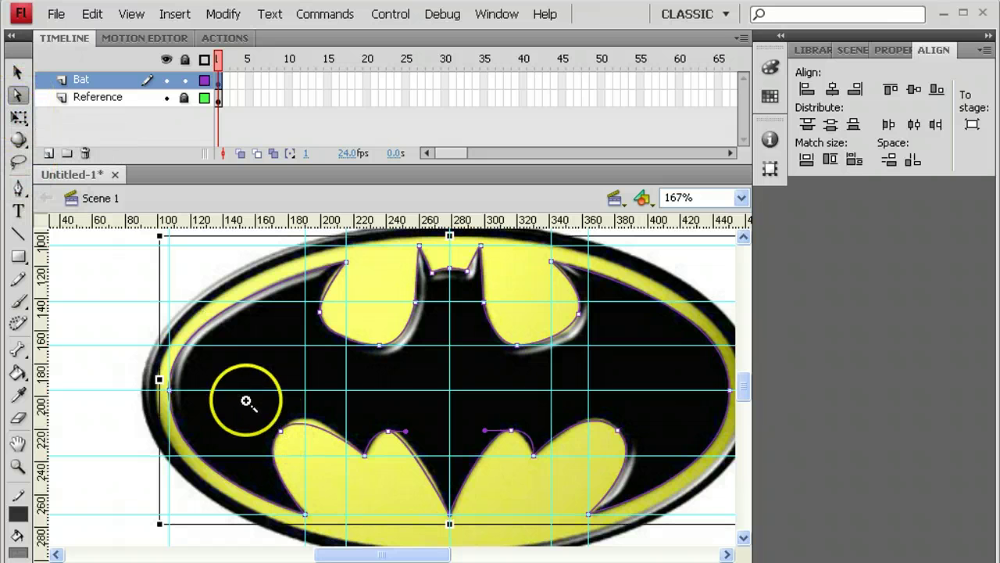
pyautogui.click(319, 430)
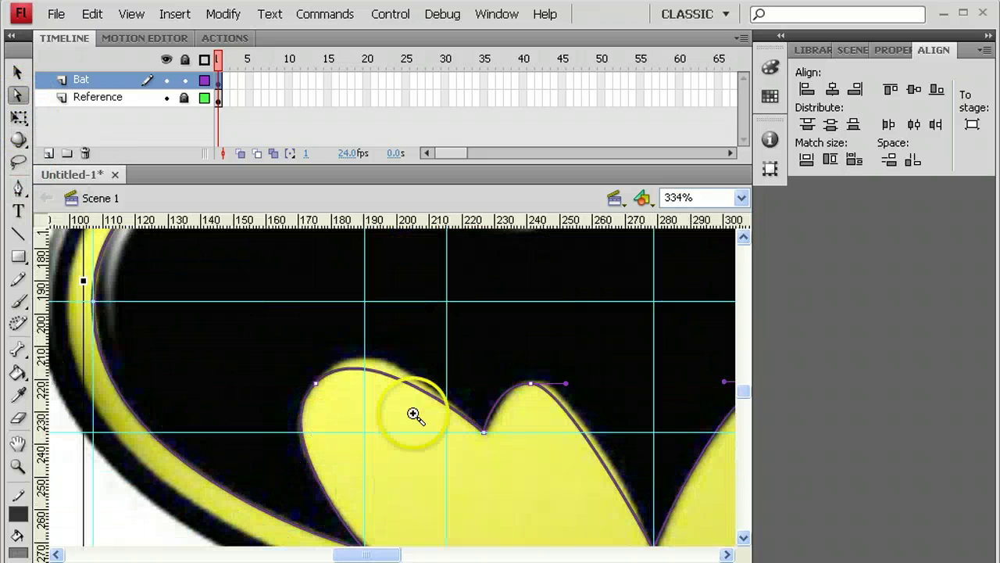
pyautogui.click(315, 384)
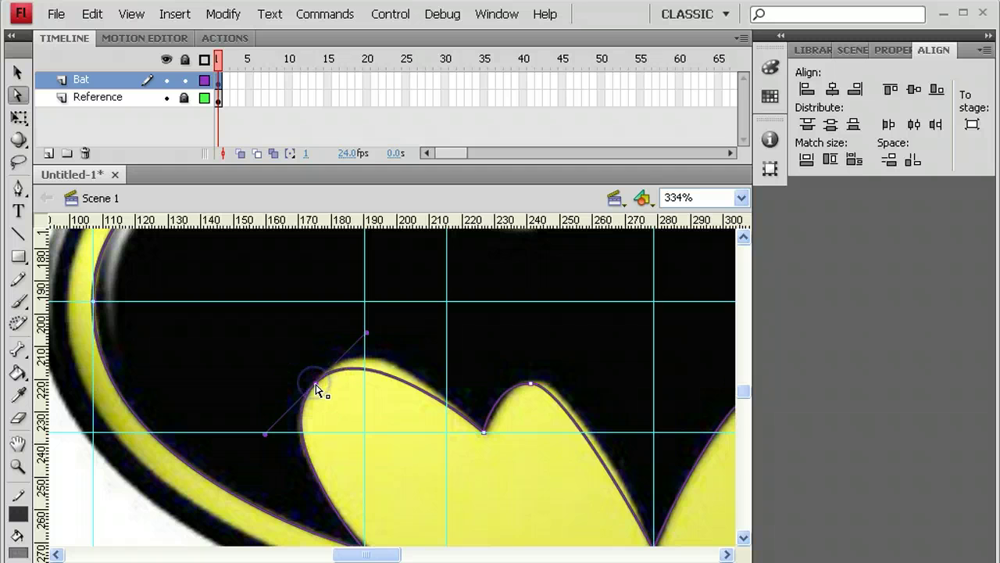
pyautogui.click(367, 334)
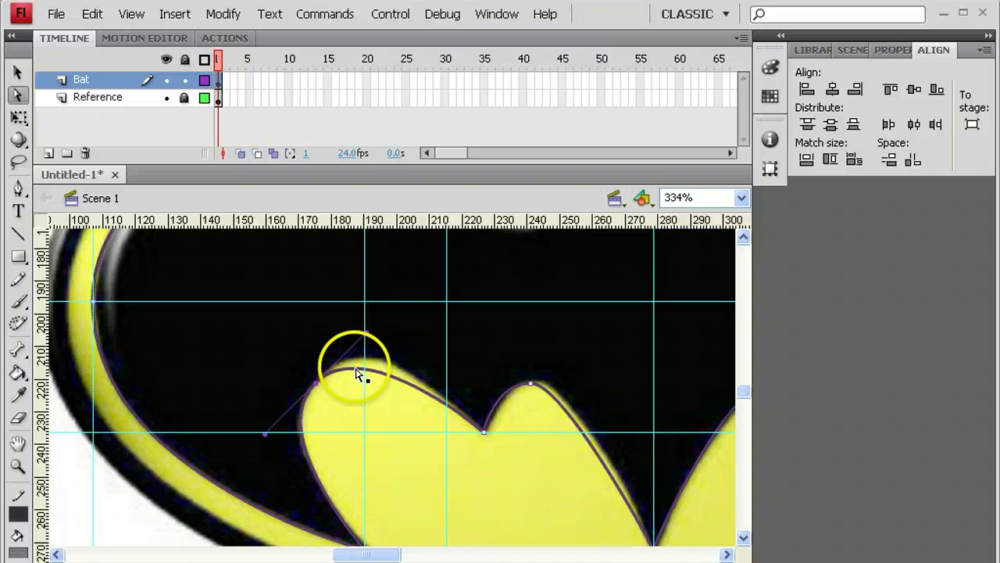
pyautogui.moveTo(374, 343); pyautogui.dragTo(369, 332)
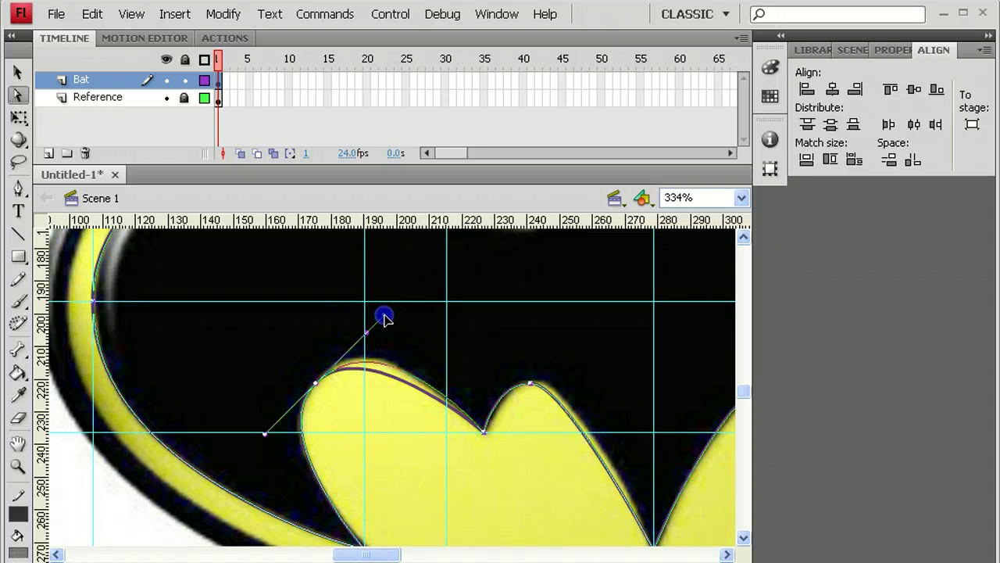
pyautogui.moveTo(386, 318); pyautogui.dragTo(386, 315)
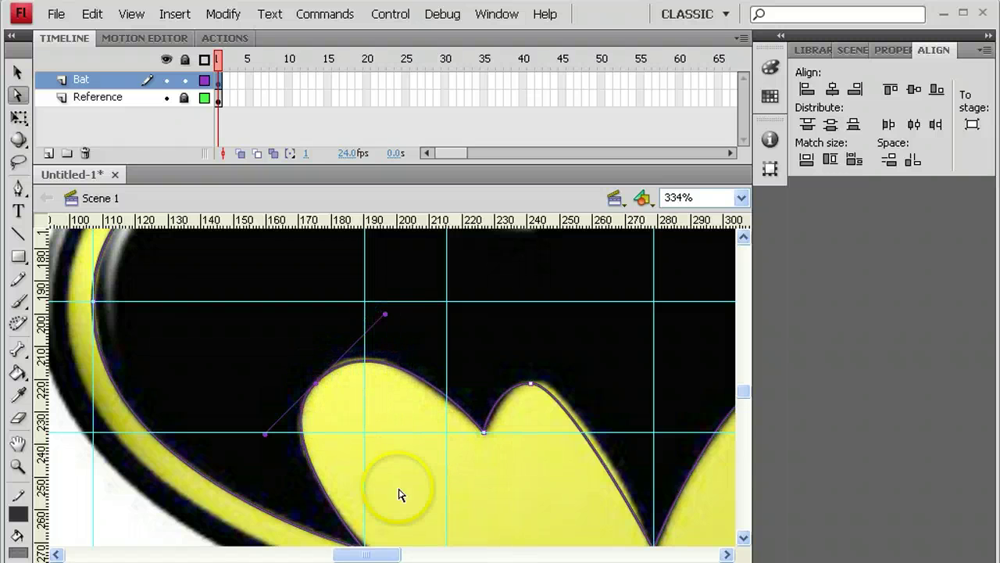
# Adjust the outer right scallop's upper curve handle and shorten the inner right scallop's handle to fit the reference edge.
pyautogui.moveTo(374, 553); pyautogui.dragTo(441, 552)
pyautogui.moveTo(314, 384); pyautogui.dragTo(251, 320)
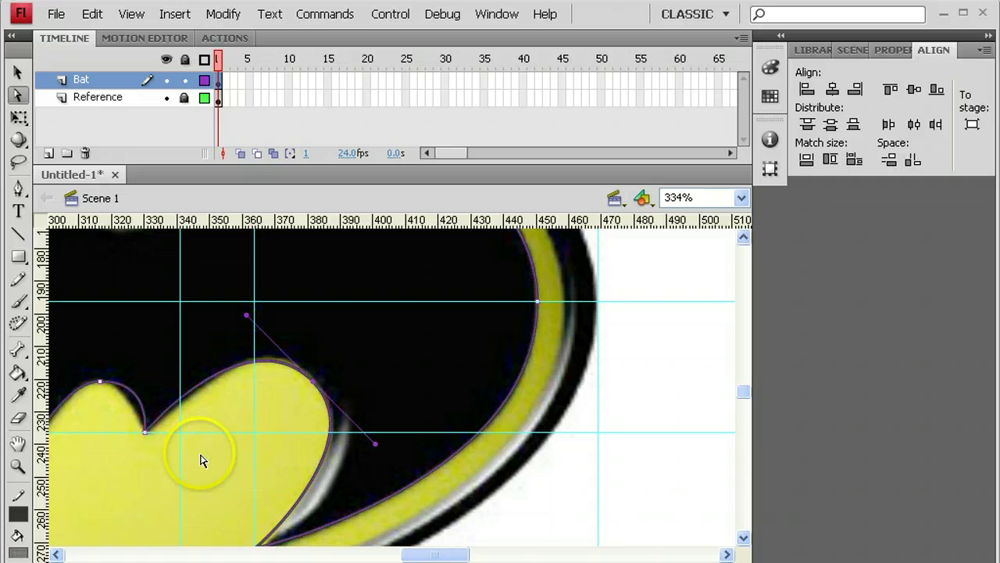
pyautogui.click(100, 381)
pyautogui.moveTo(153, 382); pyautogui.dragTo(130, 381)
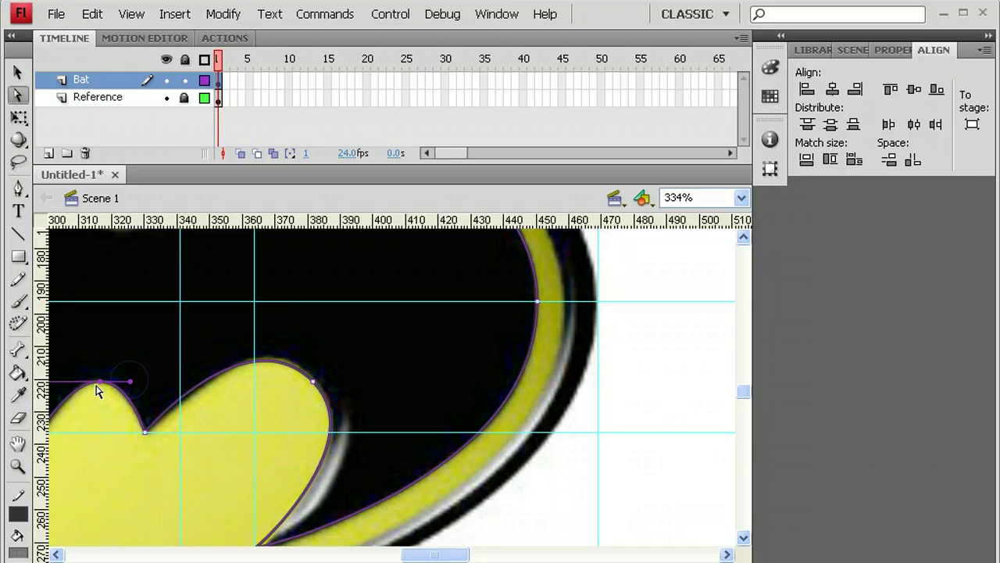
pyautogui.moveTo(409, 553); pyautogui.dragTo(375, 555)
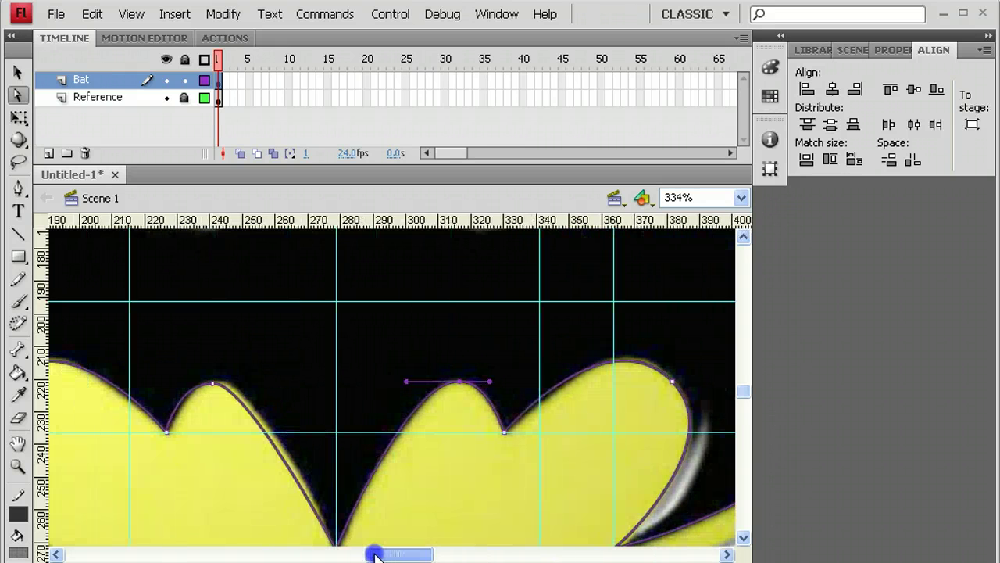
pyautogui.click(215, 383)
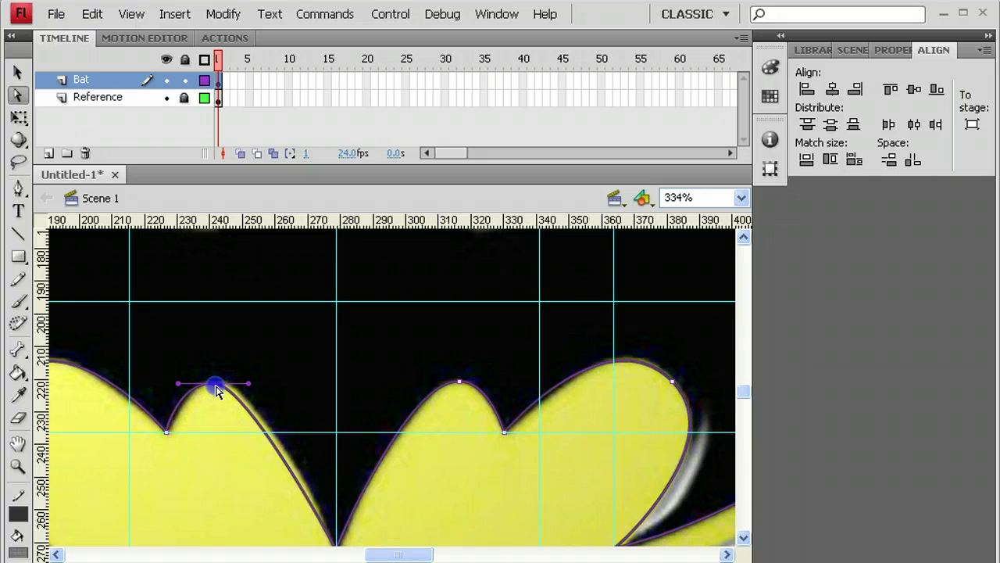
pyautogui.moveTo(216, 391)
pyautogui.mouseDown()
pyautogui.moveTo(209, 386)
pyautogui.moveTo(222, 391)
pyautogui.mouseUp()
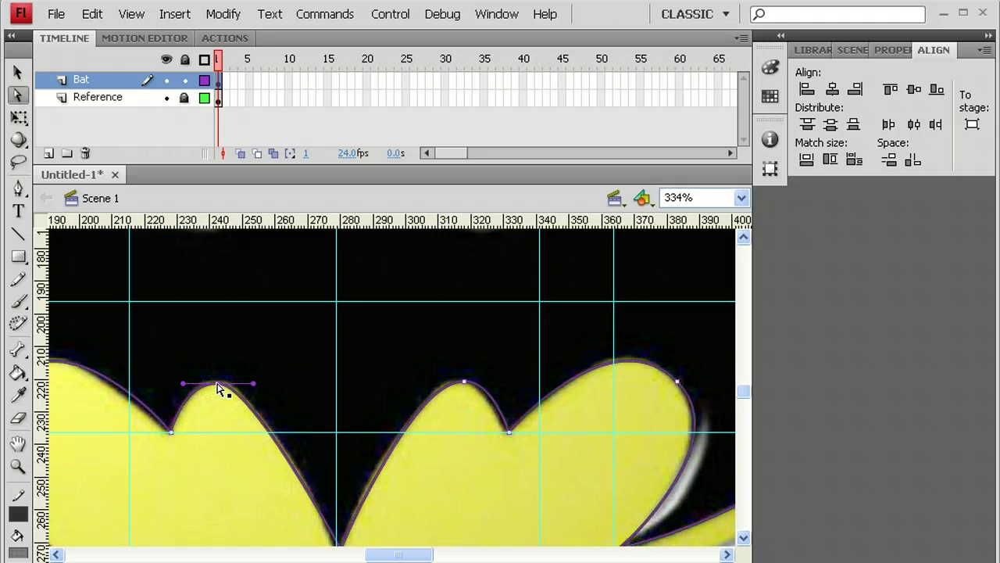
pyautogui.hotkey('ctrl', 'z')
# Move only the anchor point at the peak of the inner left scallop slightly up and toward the bat's centre to fit the reference edge.
pyautogui.click(218, 395)
pyautogui.click(213, 383)
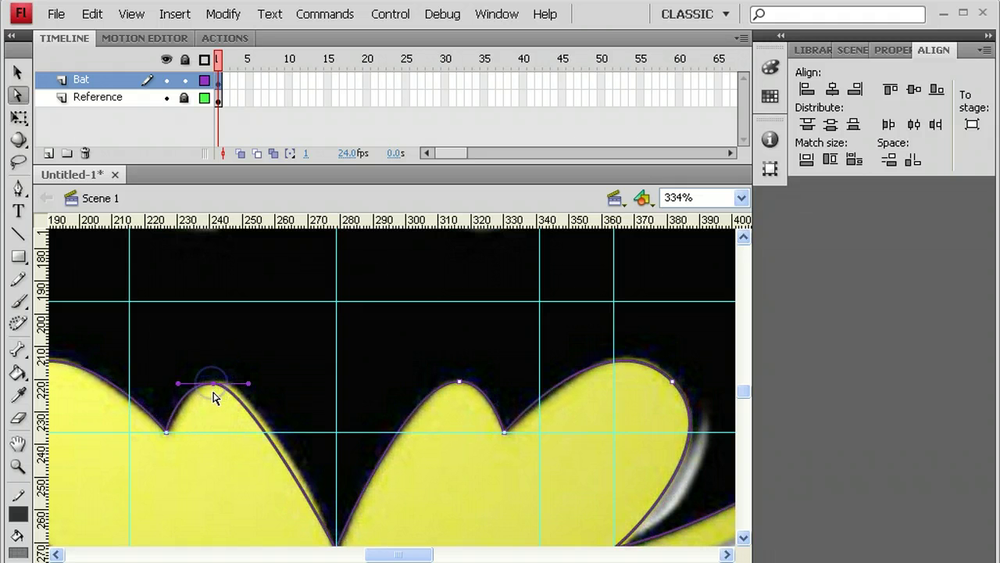
pyautogui.moveTo(216, 390); pyautogui.dragTo(220, 380)
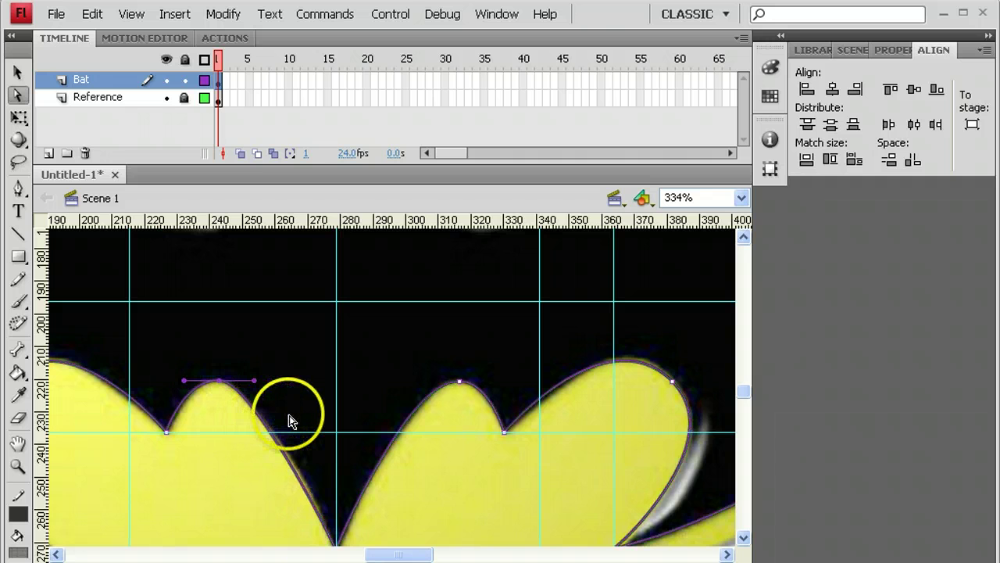
# Lengthen the upper curve handle of the outer anchor on the left wing's upper cutout to fit the reference edge.
pyautogui.press('space')
pyautogui.moveTo(159, 397); pyautogui.dragTo(351, 424)
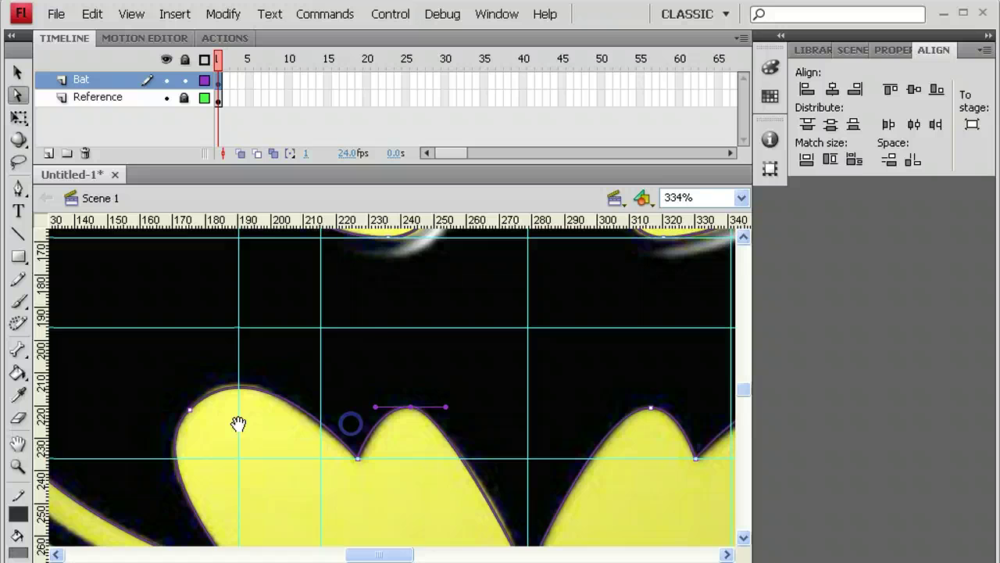
pyautogui.moveTo(238, 423); pyautogui.dragTo(358, 396)
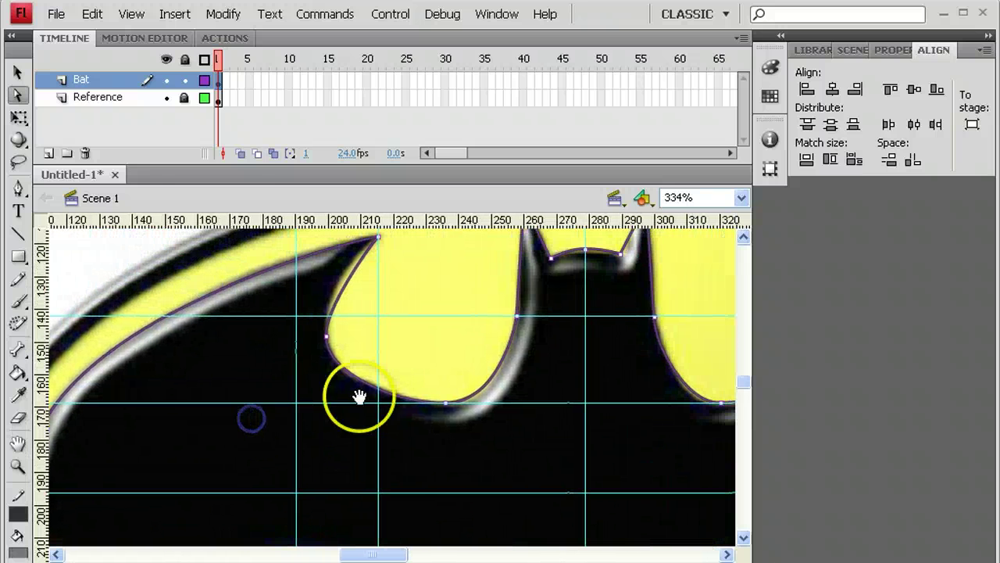
pyautogui.click(327, 338)
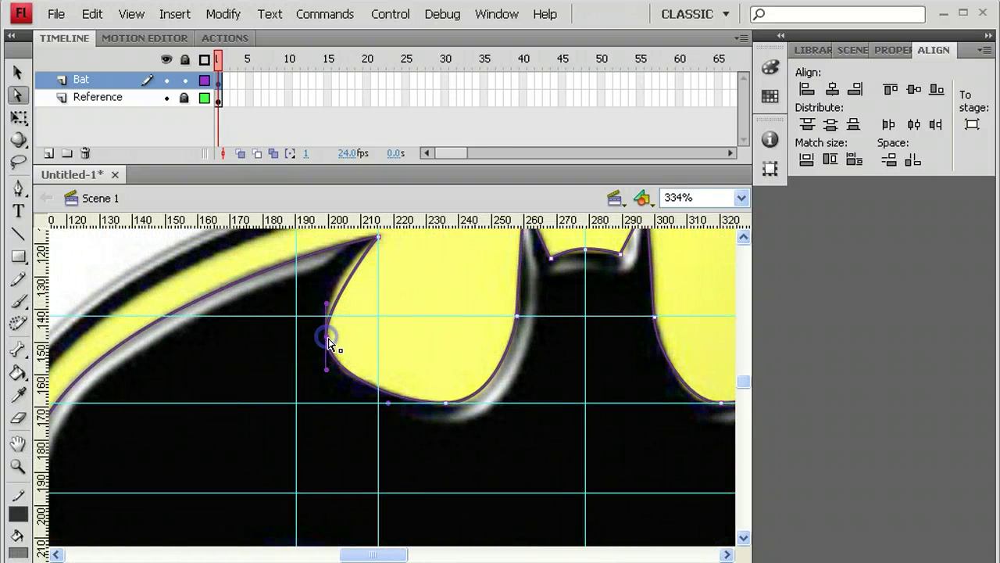
pyautogui.click(328, 307)
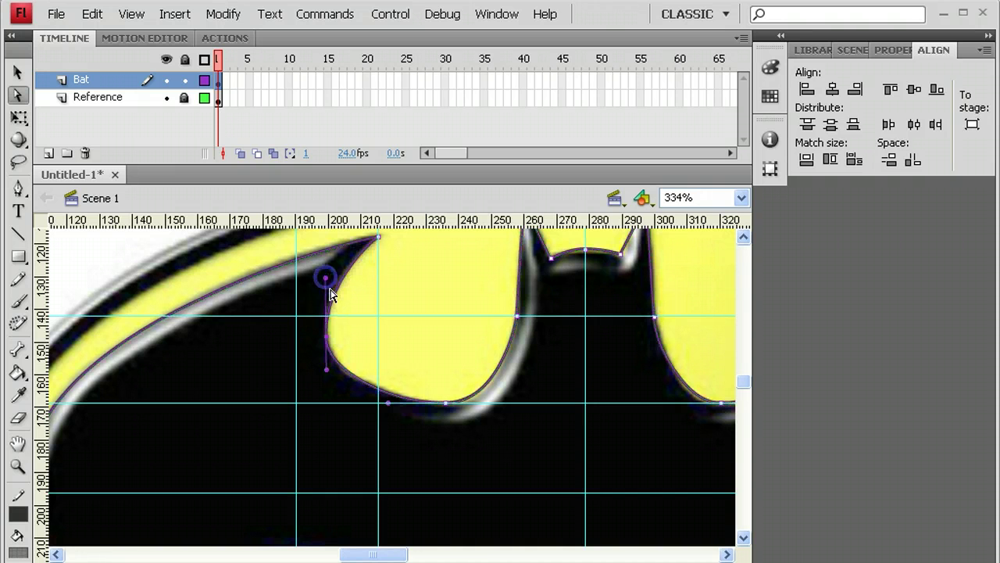
# Adjust the curve handle of the outer anchor on the right wing's upper cutout to fit the reference edge.
pyautogui.moveTo(531, 424); pyautogui.dragTo(243, 439)
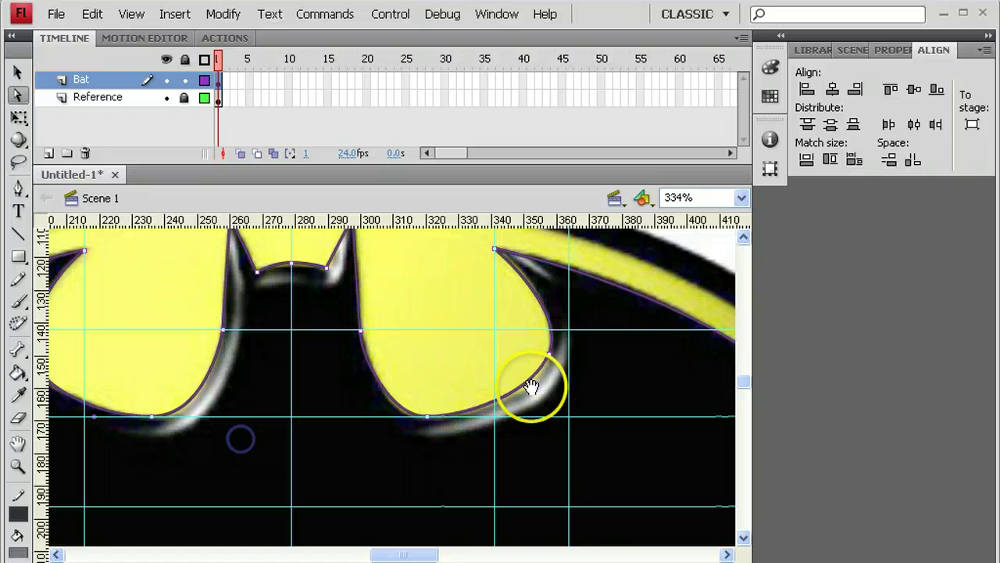
pyautogui.click(550, 354)
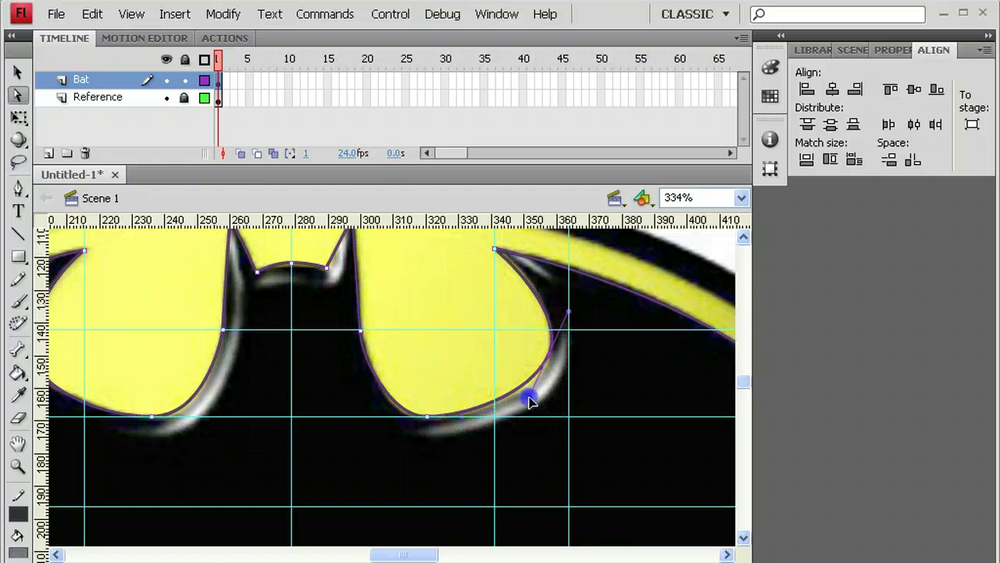
pyautogui.moveTo(530, 401); pyautogui.dragTo(556, 364)
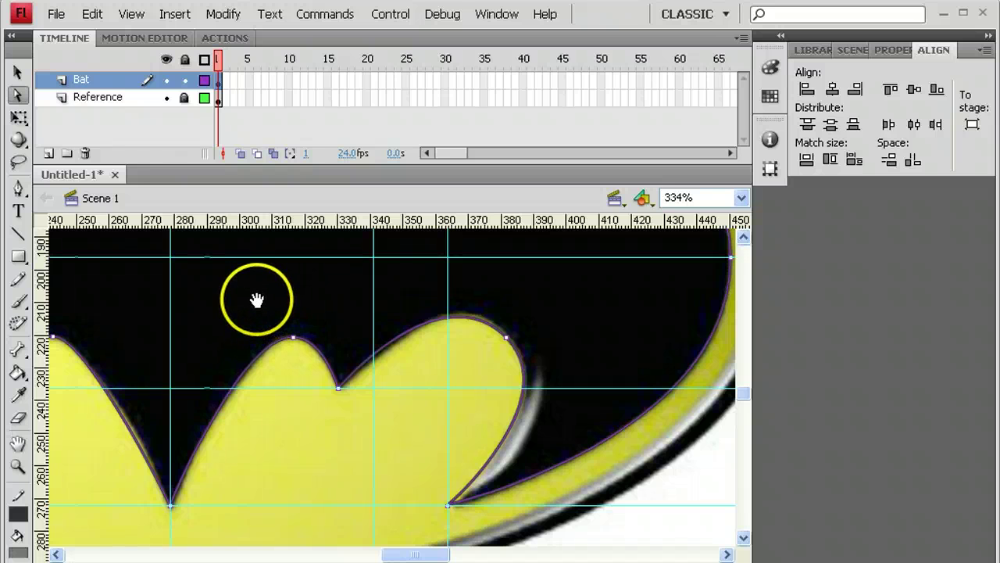
# Hide the Reference layer and fill the closed bat outline with black at 40% alpha using the Paint Bucket.
pyautogui.doubleClick(17, 443)
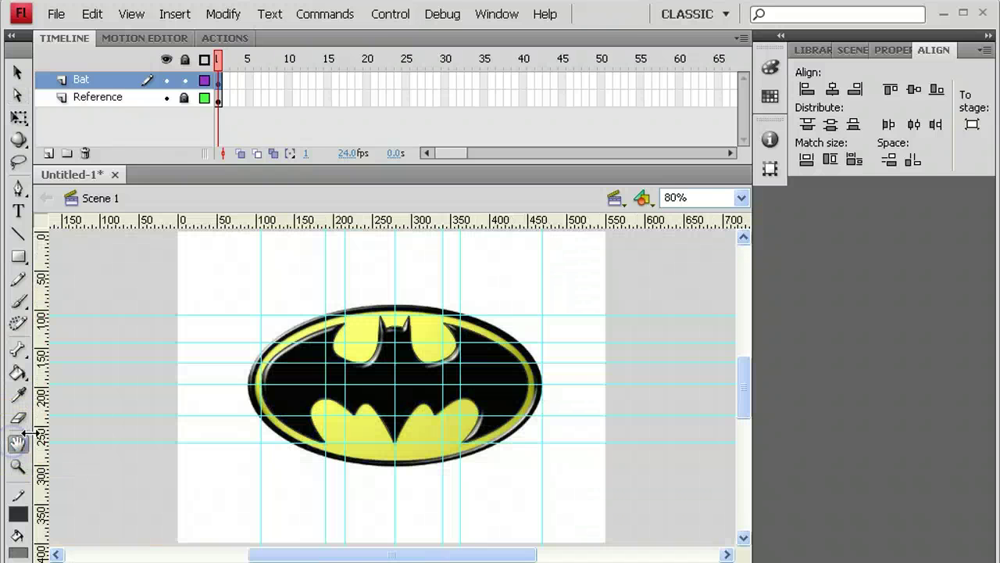
pyautogui.click(166, 97)
pyautogui.click(17, 373)
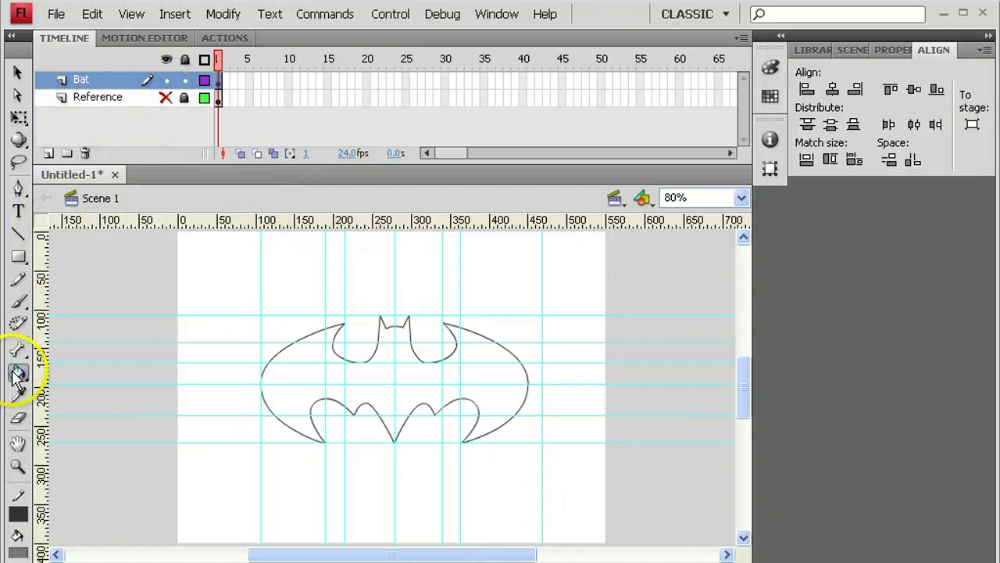
pyautogui.click(18, 552)
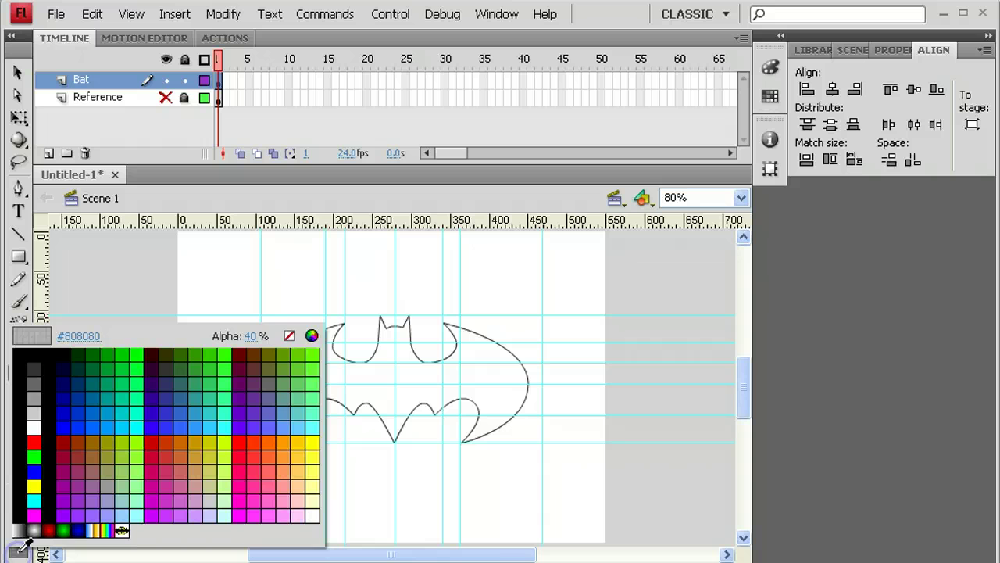
pyautogui.click(27, 357)
pyautogui.click(301, 357)
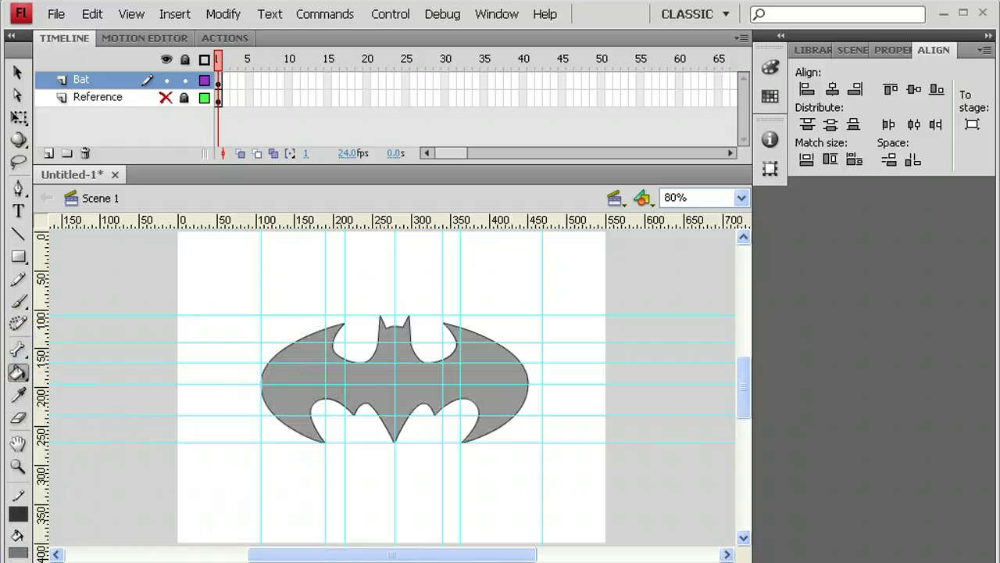